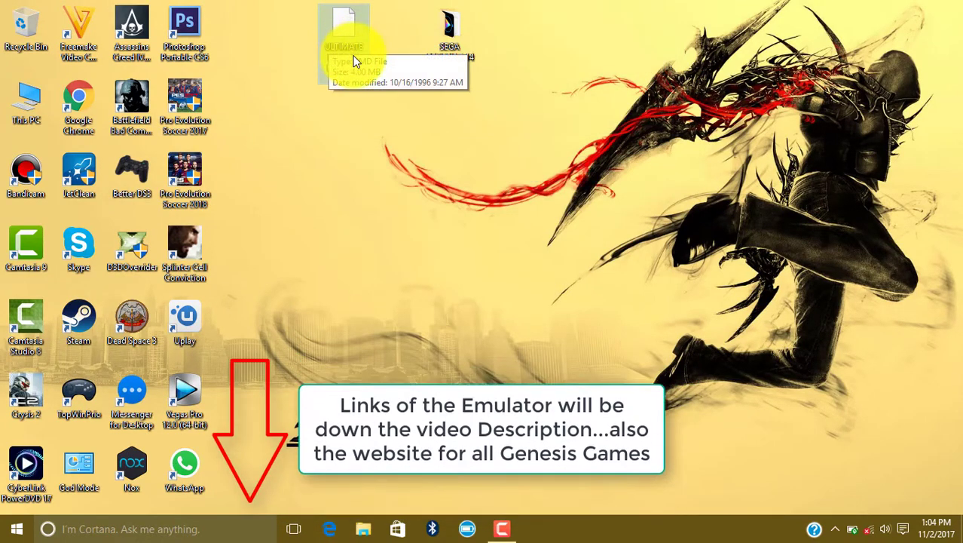
Run gens as administrator from the SEGA GENESIS 2.14 desktop folder and close the folder window.
double_click(462, 40)
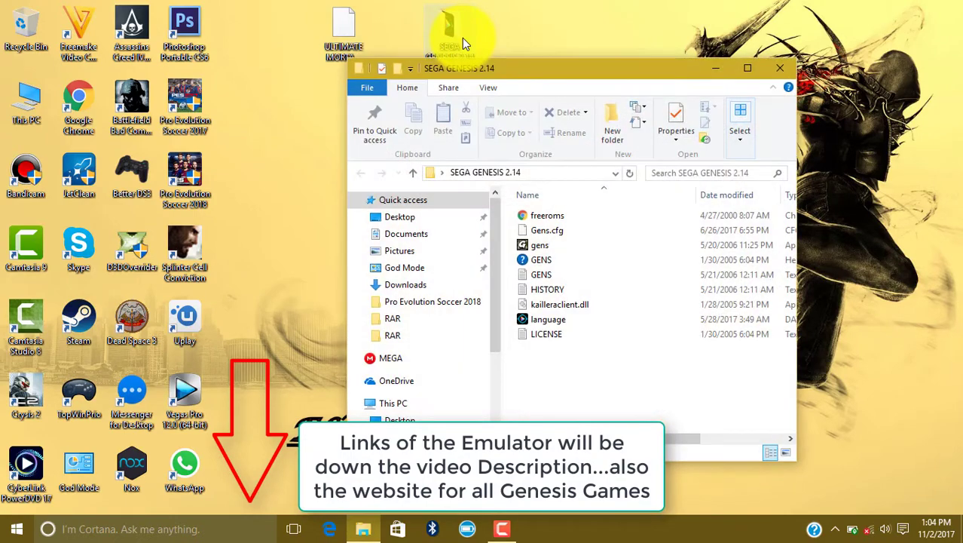
left_click_drag(519, 69, 463, 75)
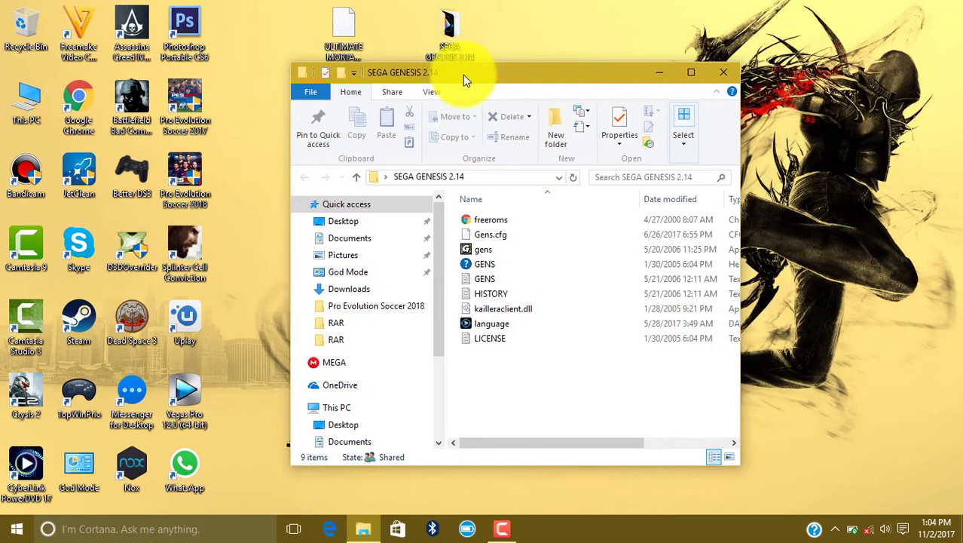
left_click(486, 250)
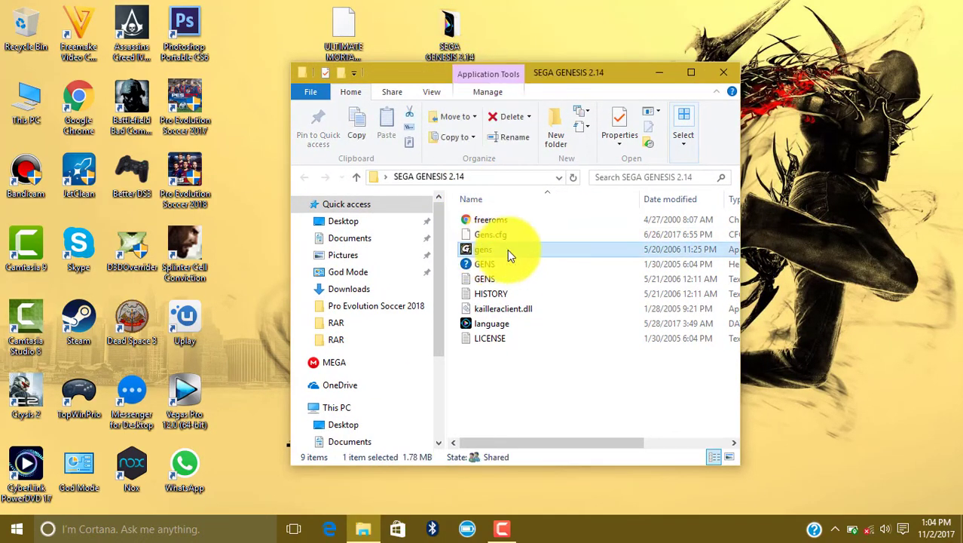
right_click(508, 249)
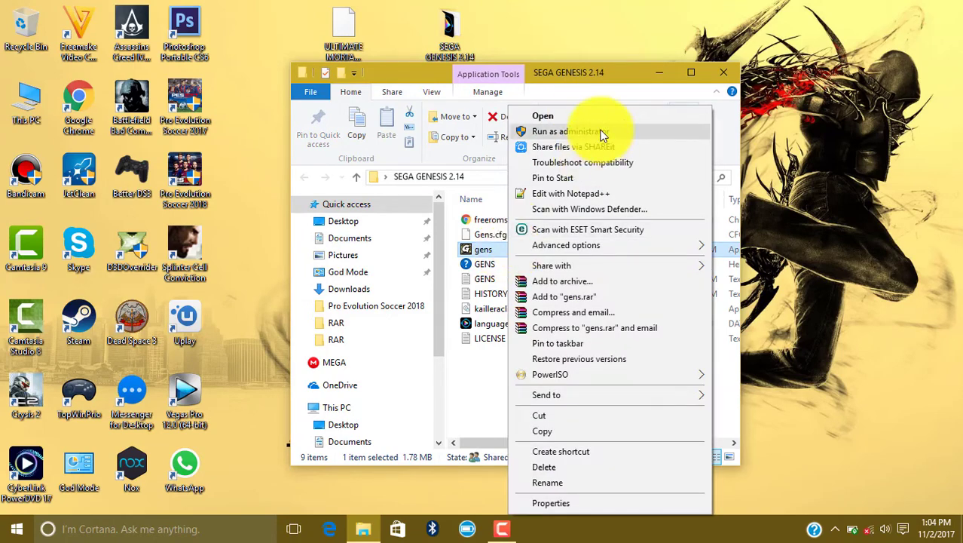
left_click(603, 133)
left_click(576, 349)
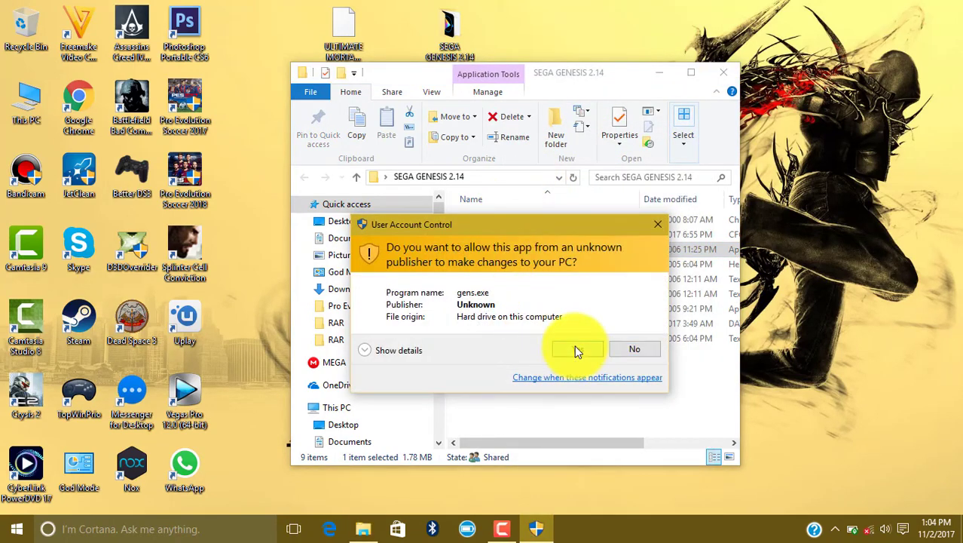
left_click(728, 77)
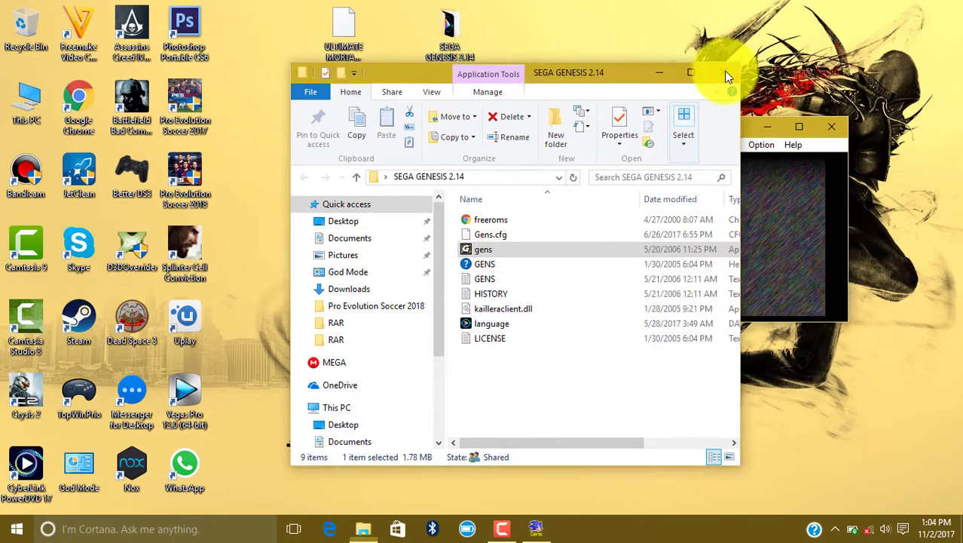
left_click_drag(706, 127, 445, 139)
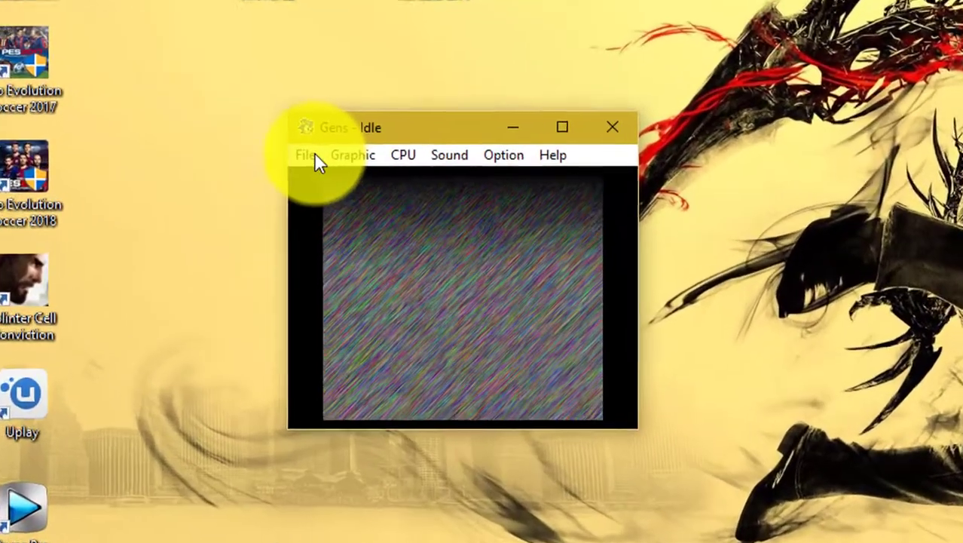
Examine the emulator's ROM, graphics, CPU country, sound, CD drive and SRAM size options.
left_click(366, 161)
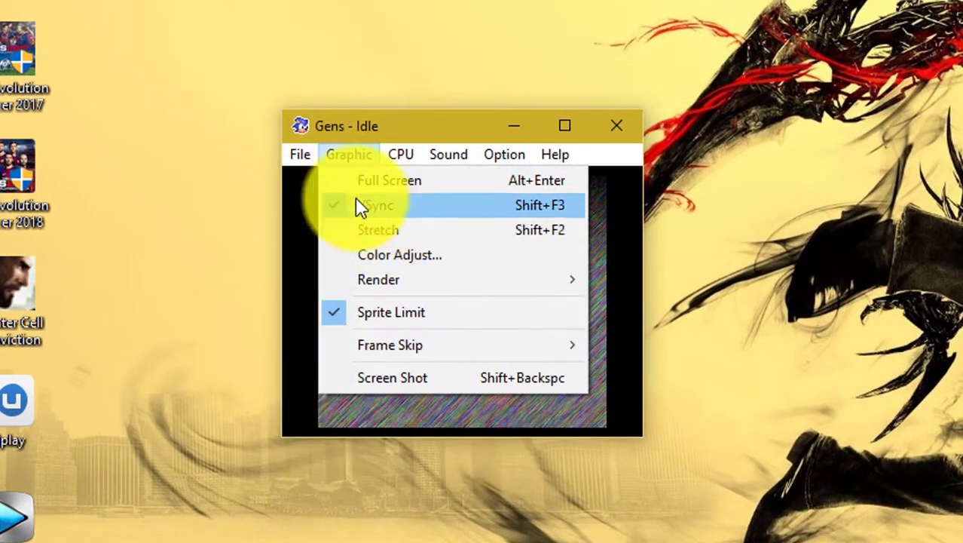
left_click(316, 154)
left_click(301, 156)
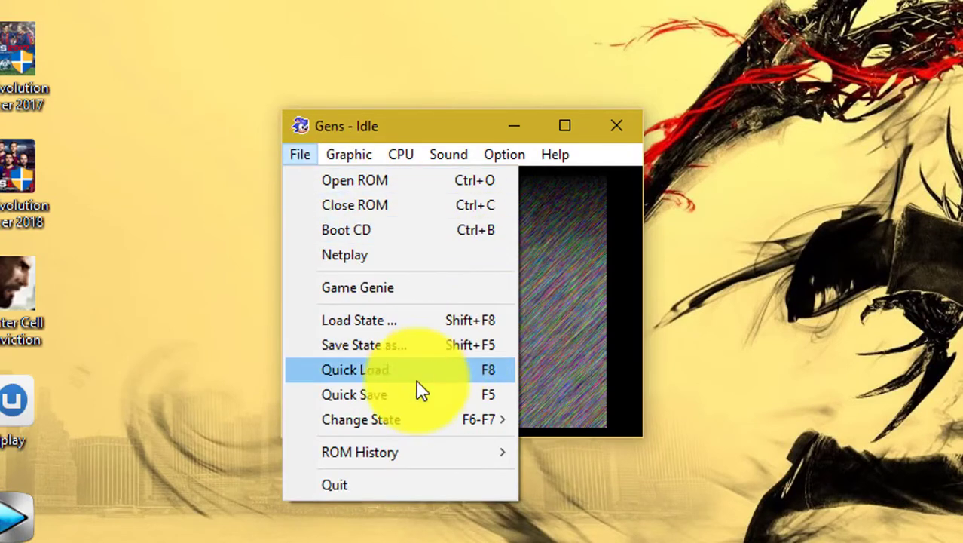
mouse_move(386, 446)
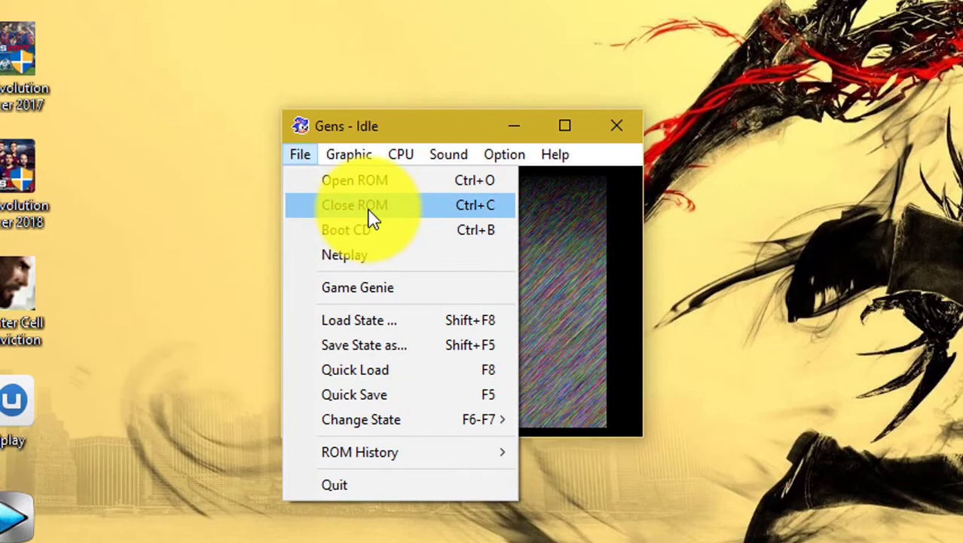
mouse_move(361, 162)
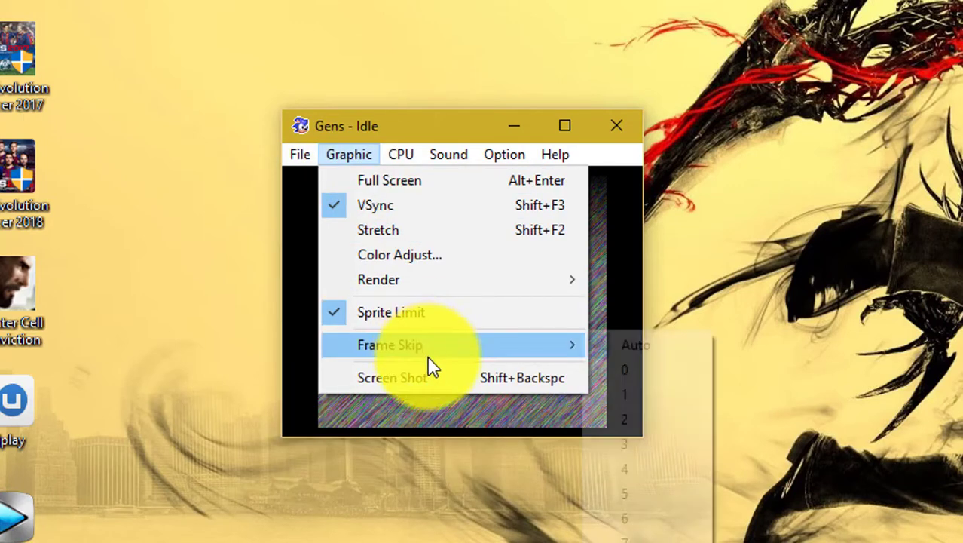
mouse_move(450, 356)
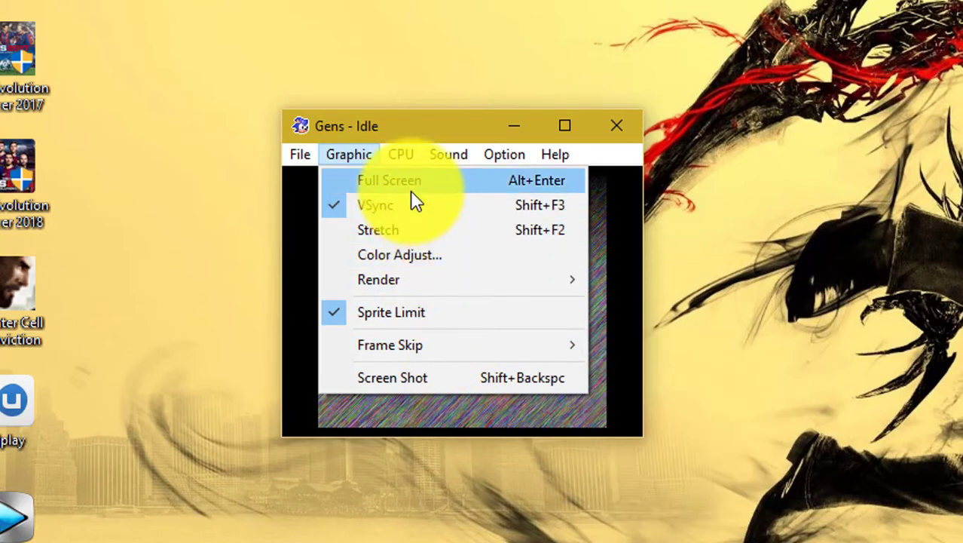
mouse_move(407, 160)
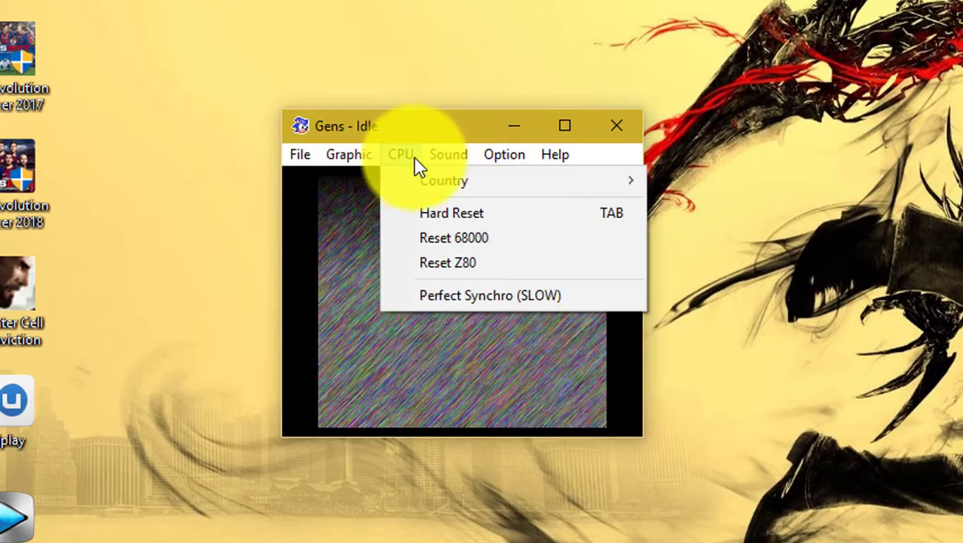
mouse_move(426, 185)
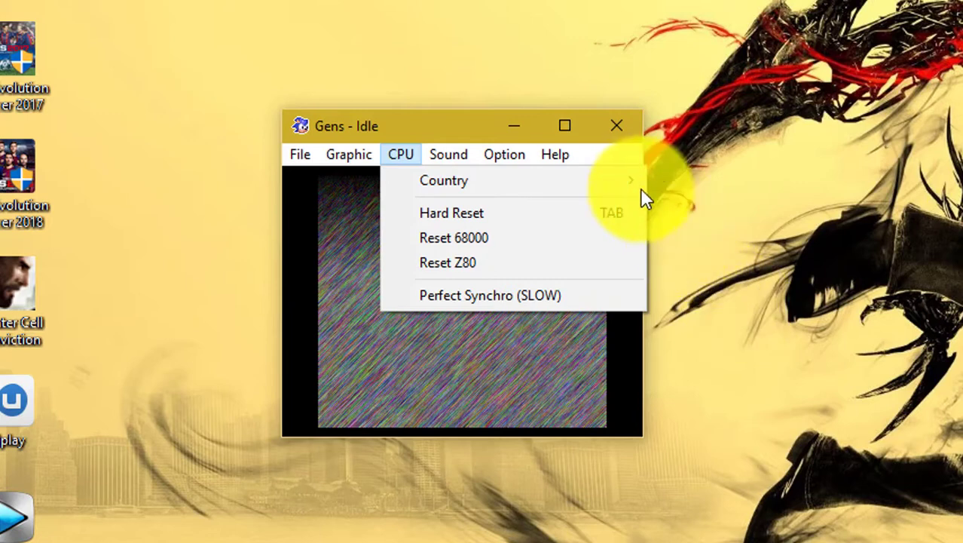
mouse_move(640, 188)
mouse_move(715, 309)
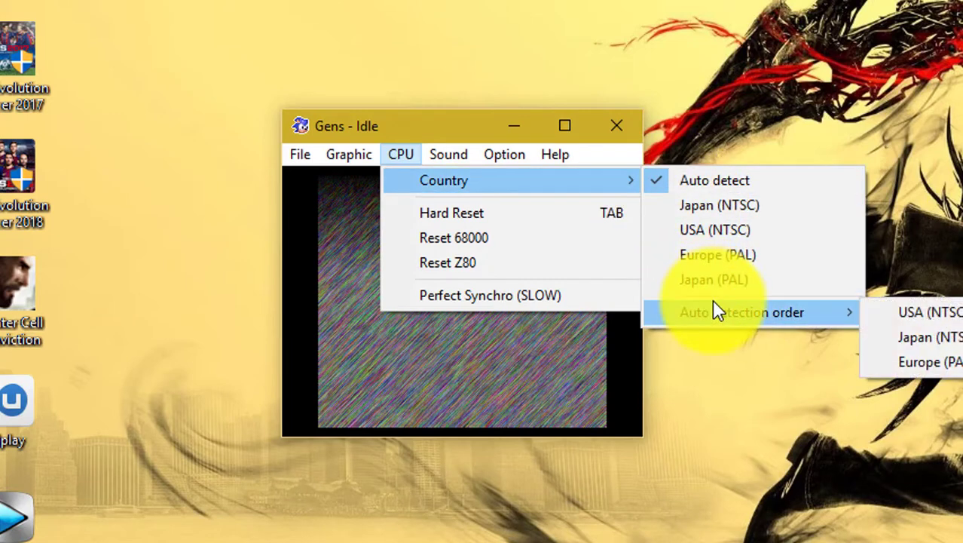
left_click(460, 154)
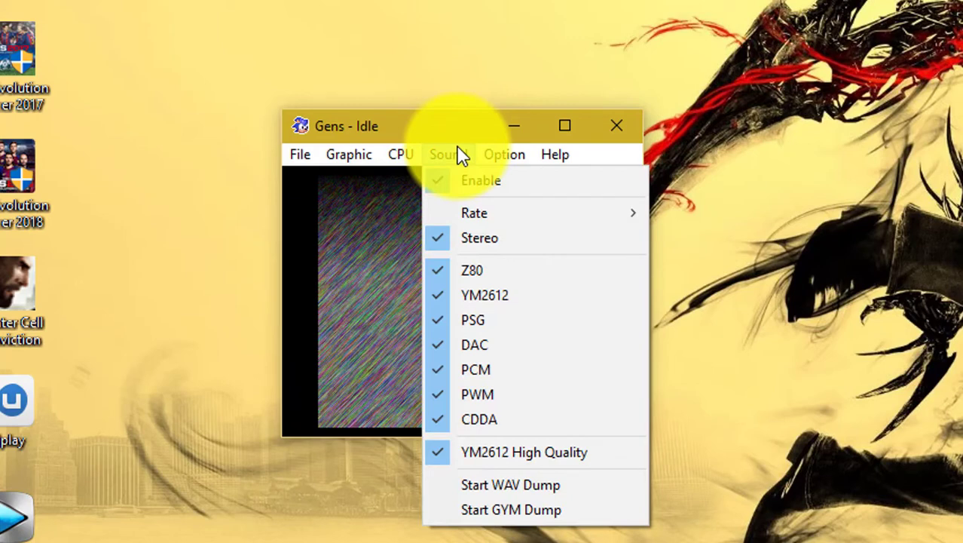
mouse_move(491, 160)
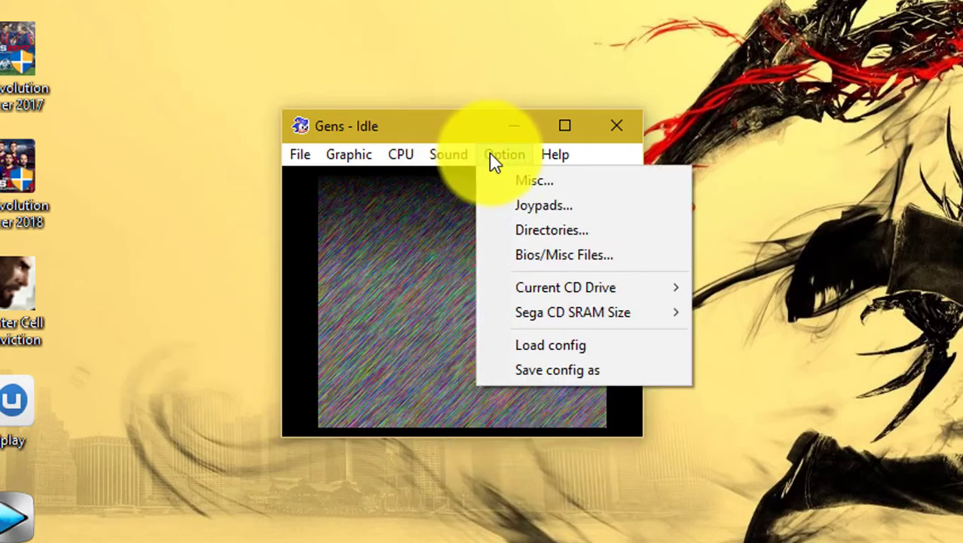
mouse_move(595, 313)
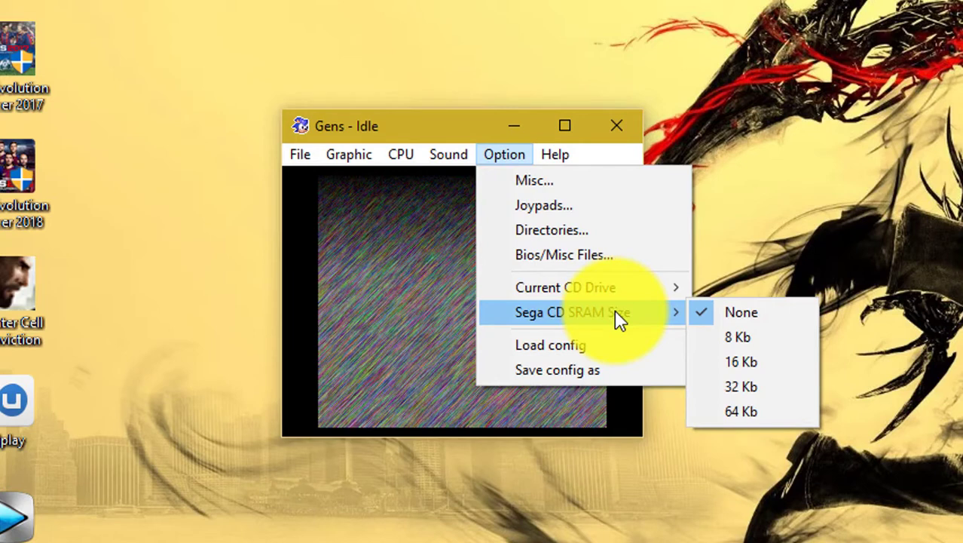
mouse_move(603, 294)
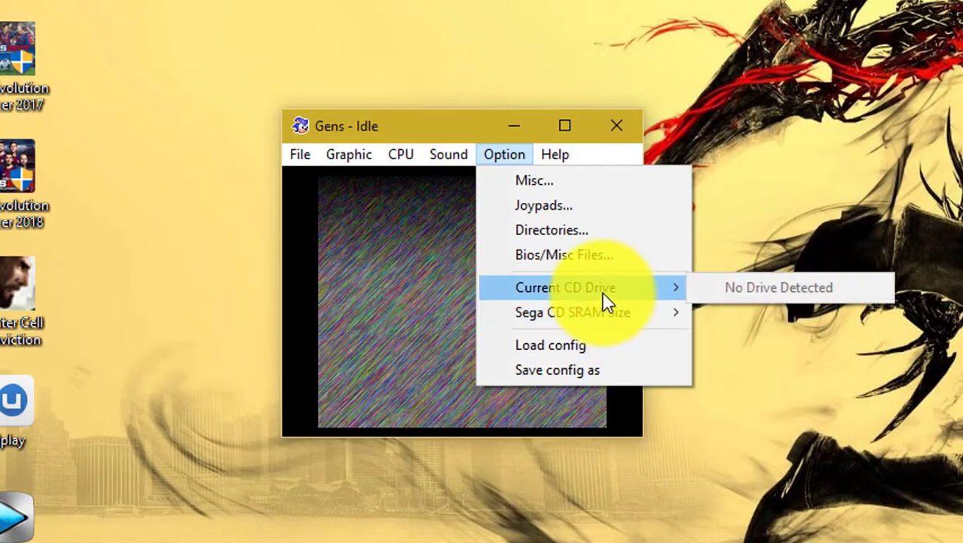
Open the emulator's joypad controller settings.
left_click(543, 202)
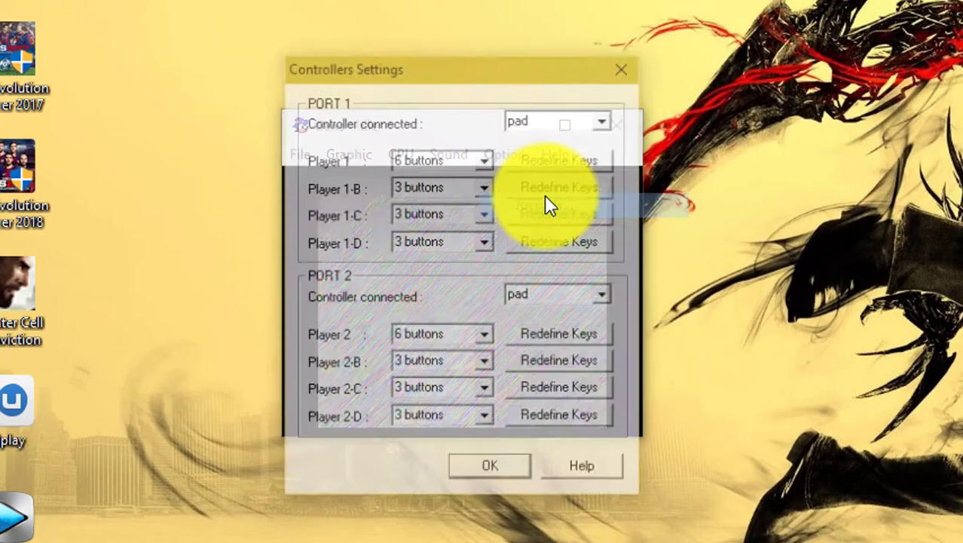
left_click_drag(469, 81, 469, 102)
Switch the controller connected to port 1 to teamplayer and back to pad.
left_click(606, 144)
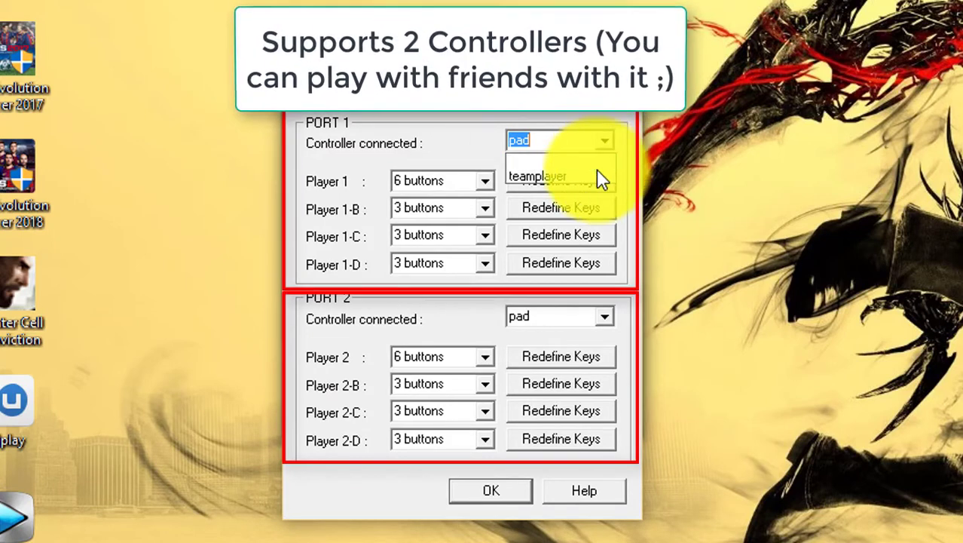
left_click(599, 178)
left_click(605, 144)
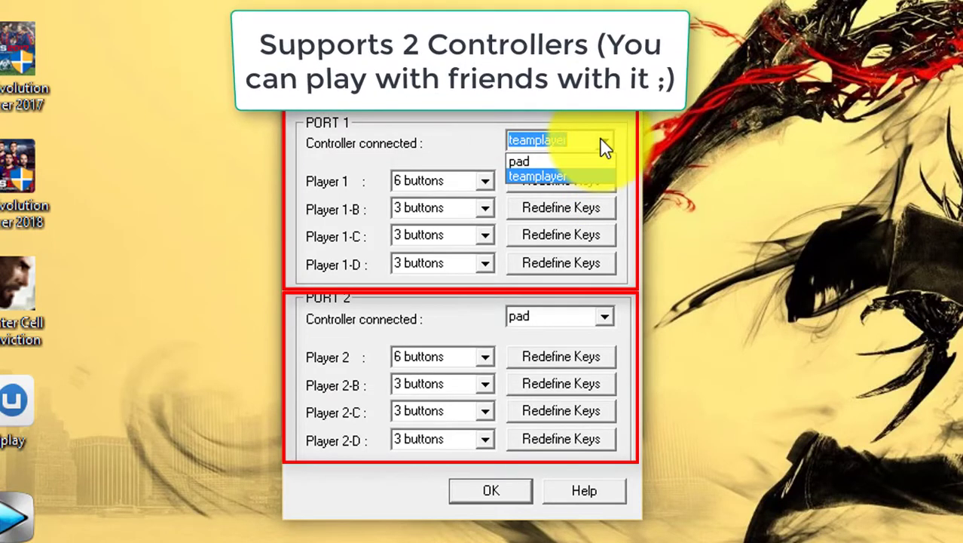
left_click(582, 159)
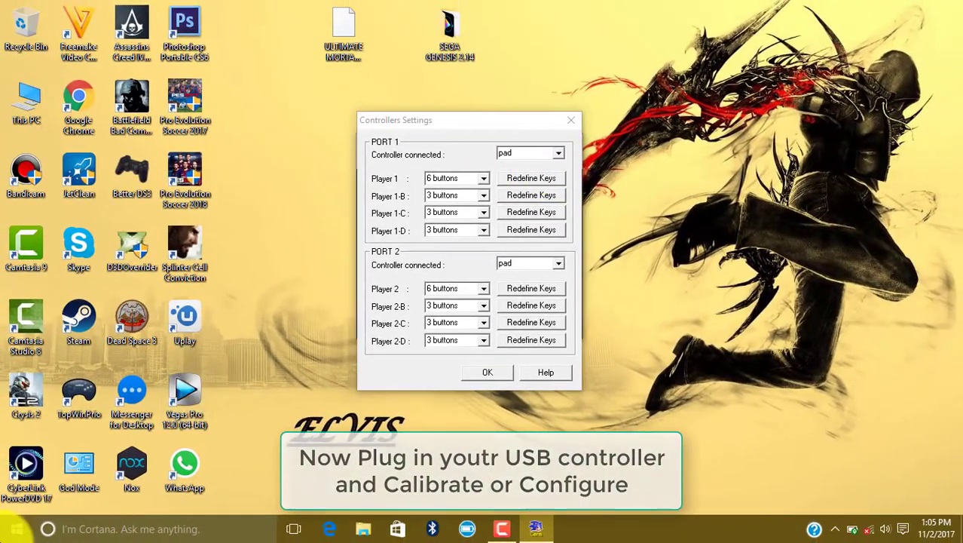
Check the connected devices in Windows Settings for the USB controller and return to the Gens controller settings.
left_click(17, 529)
left_click(73, 455)
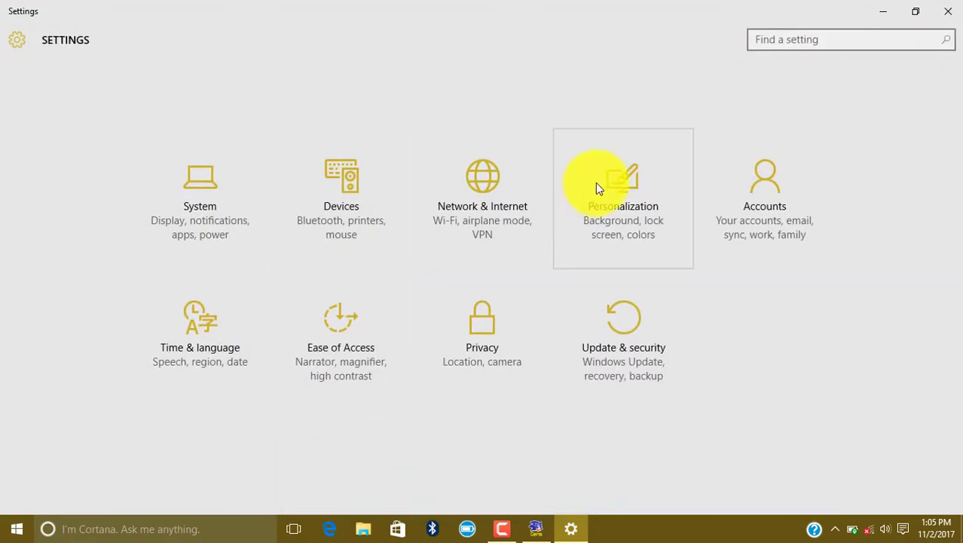
left_click(312, 176)
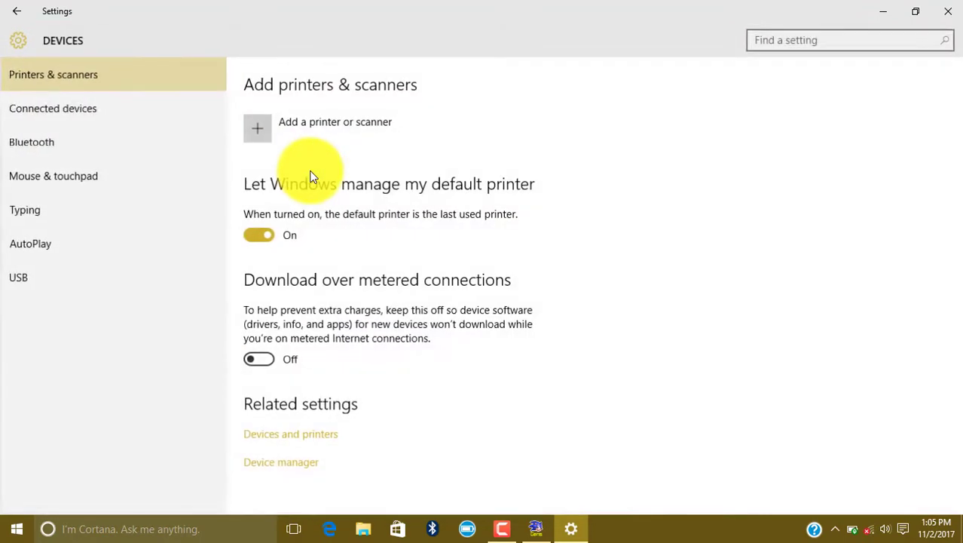
left_click(172, 110)
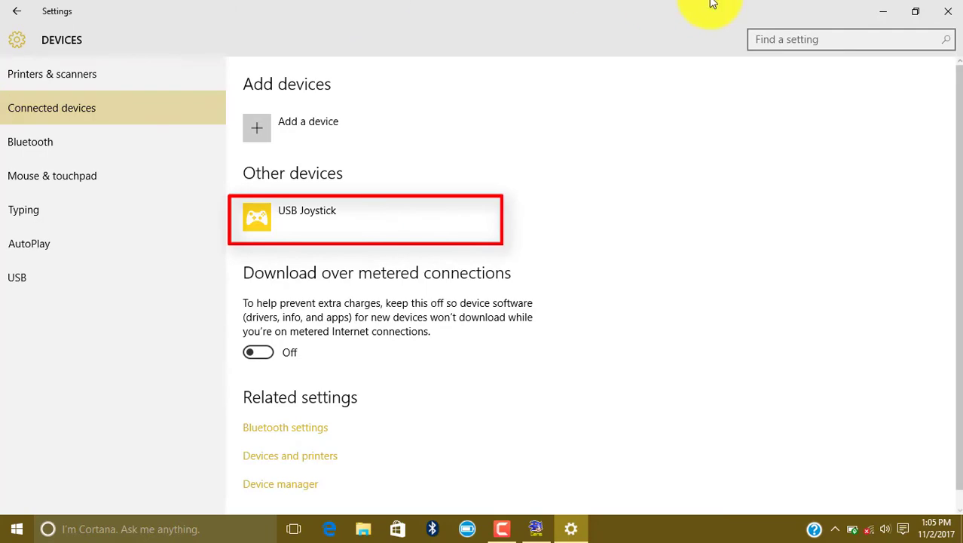
left_click(882, 9)
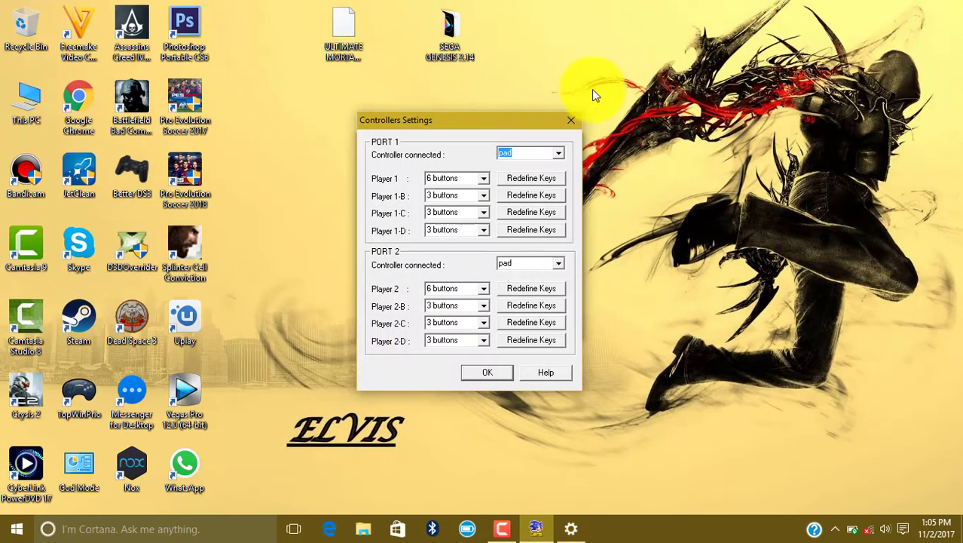
Keep player 1 set to 6 buttons and open its key redefinition.
left_click(488, 181)
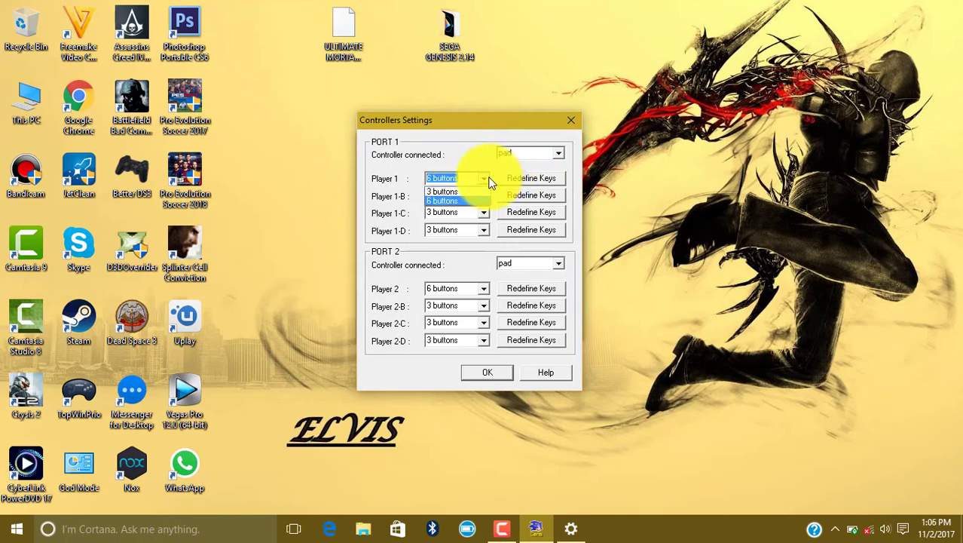
left_click(488, 181)
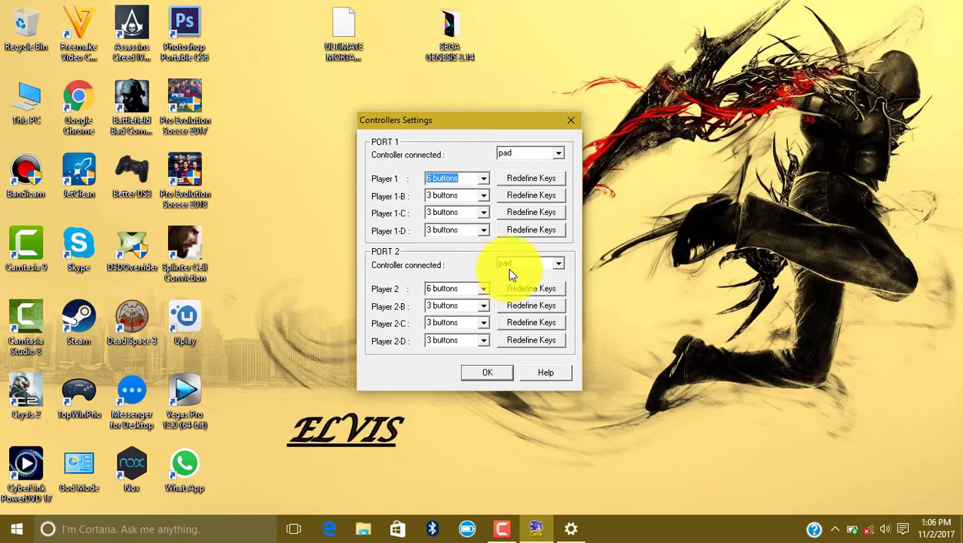
left_click(528, 180)
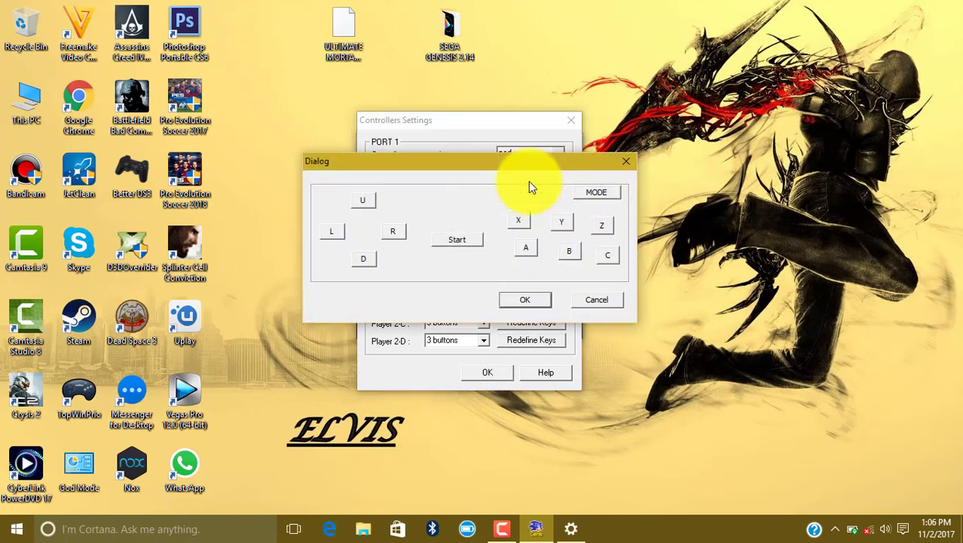
mouse_move(515, 170)
left_mouse_down()
mouse_move(585, 271)
mouse_move(555, 273)
mouse_move(693, 277)
mouse_move(622, 296)
mouse_move(530, 165)
left_mouse_up()
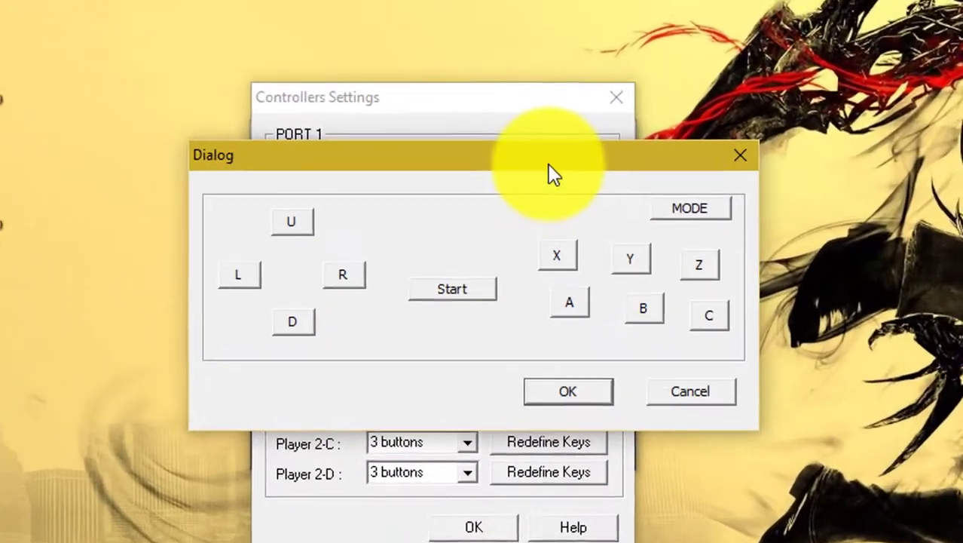
Bind player 1's up, down, left and right directions to the matching controller inputs.
left_click(292, 222)
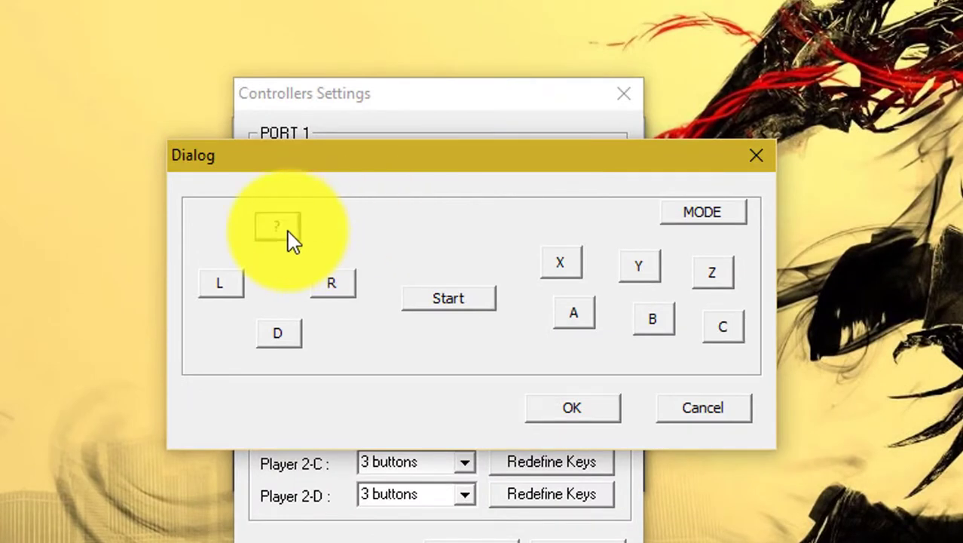
key("Up")
left_click(279, 334)
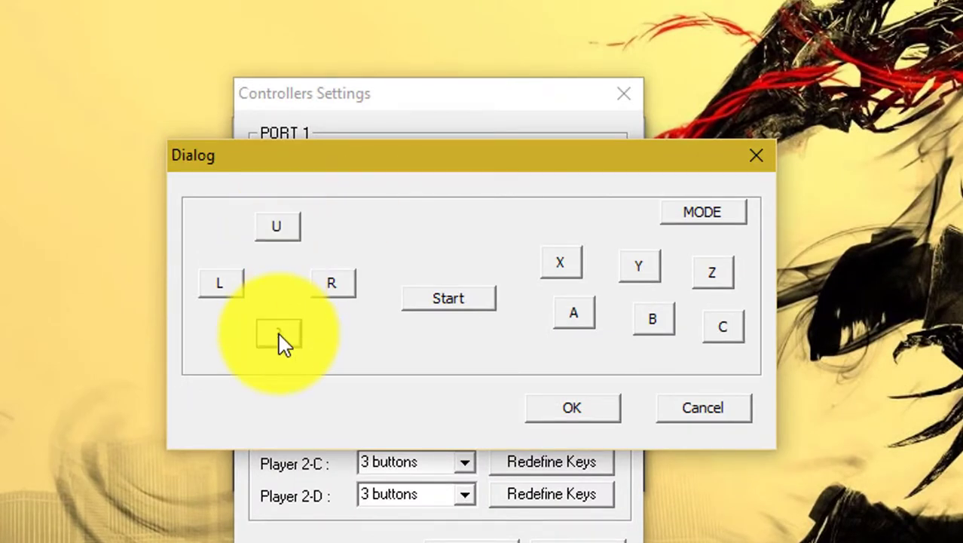
key("Down")
left_click(226, 291)
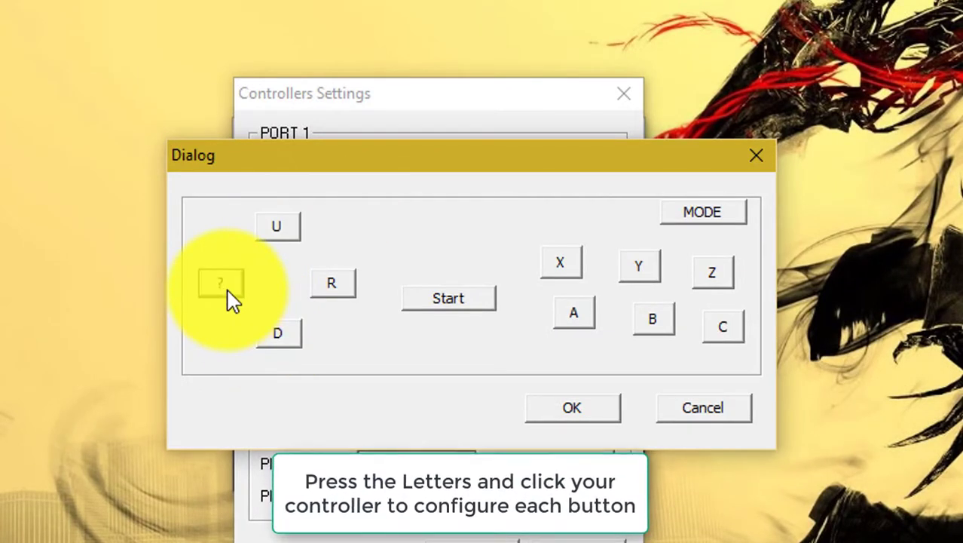
key("Left")
left_click(333, 288)
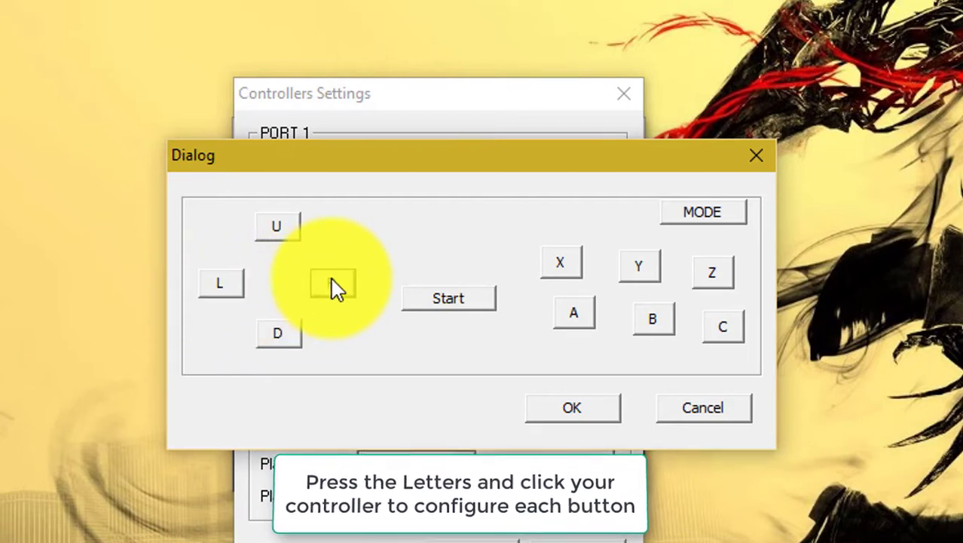
key("Right")
Bind player 1's Start and MODE functions to controller buttons.
left_click(456, 300)
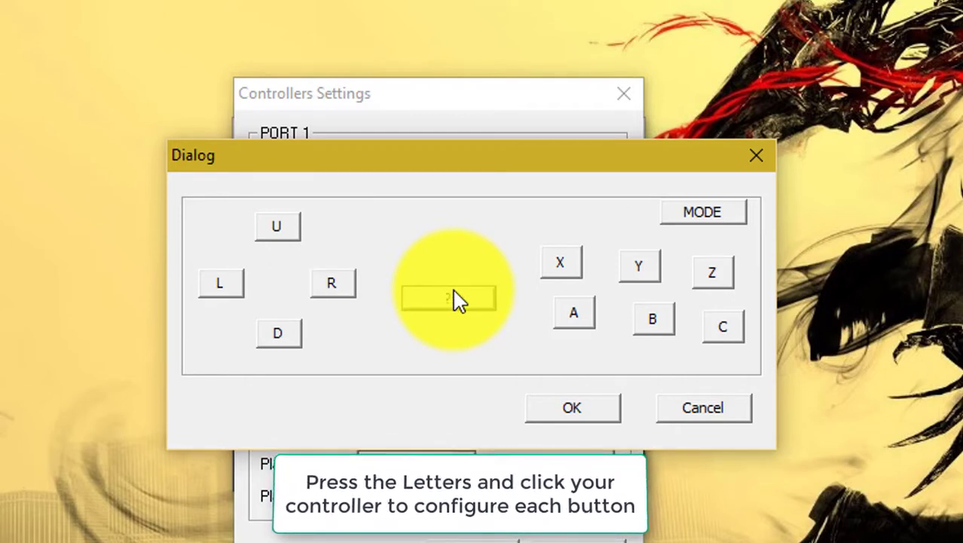
key("Return")
left_click(706, 212)
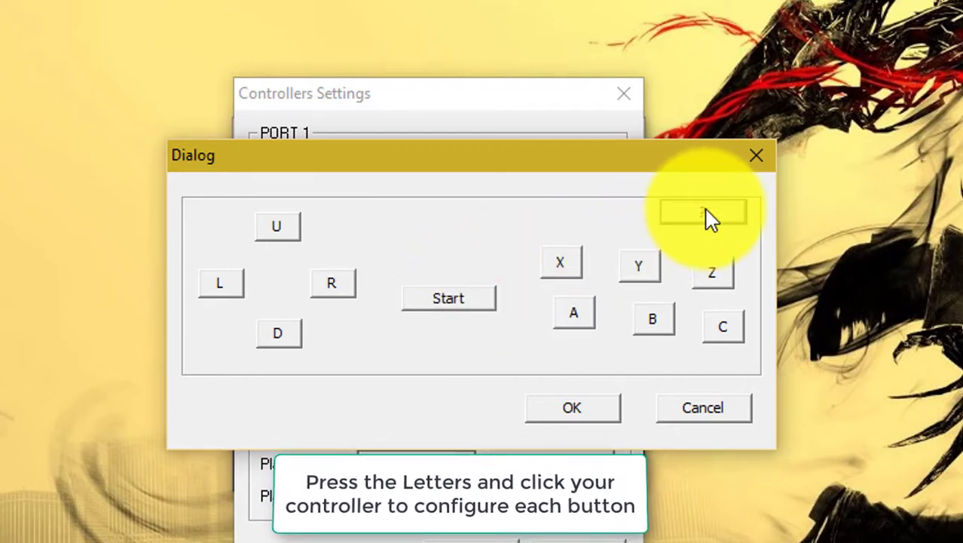
key("m")
Bind player 1's X, A, Y, B, Z and C to controller buttons and accept the controller settings.
left_click(580, 269)
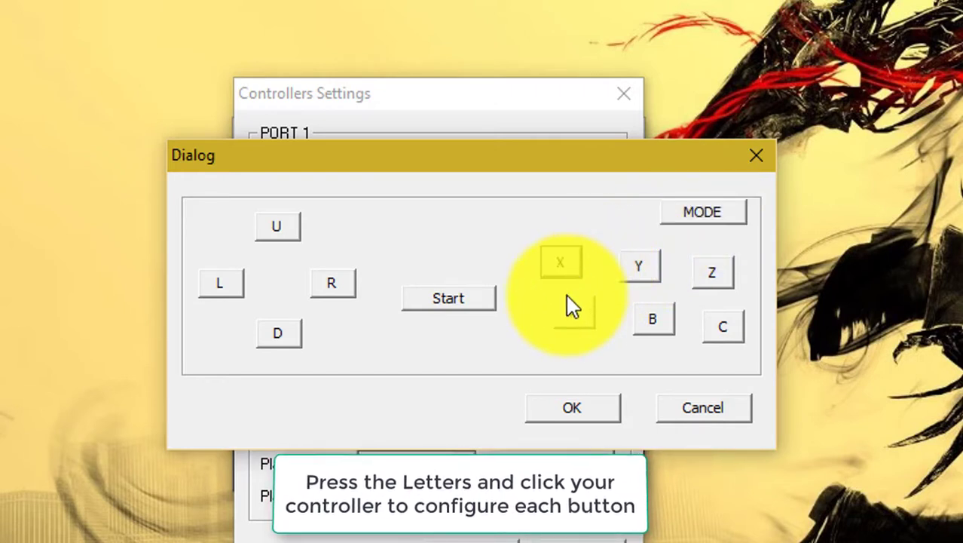
left_click(573, 315)
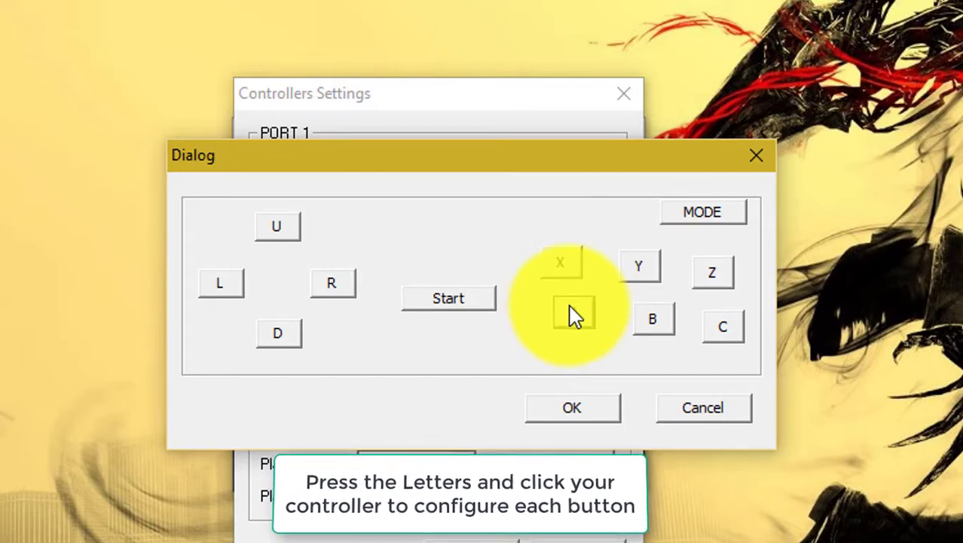
key("a")
left_click(641, 273)
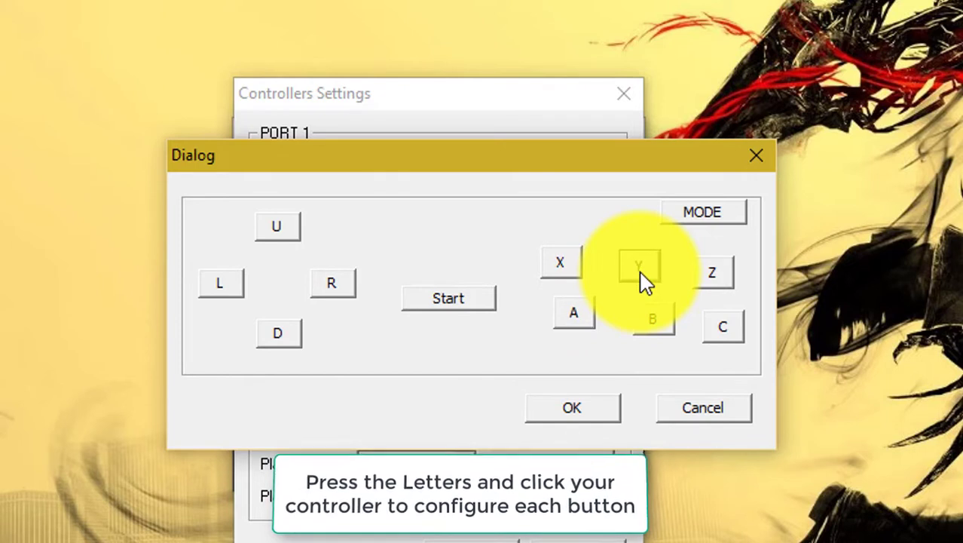
left_click(655, 326)
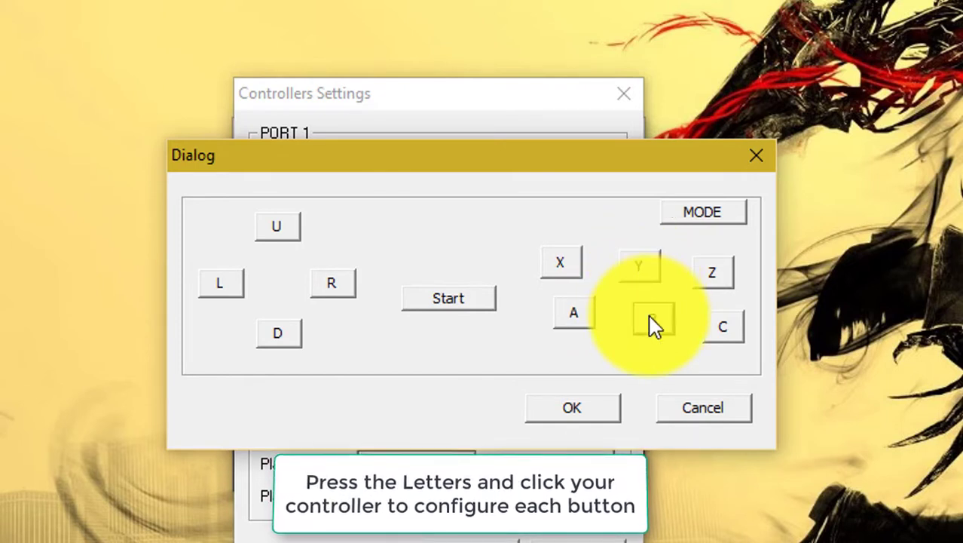
left_click(716, 275)
left_click(720, 328)
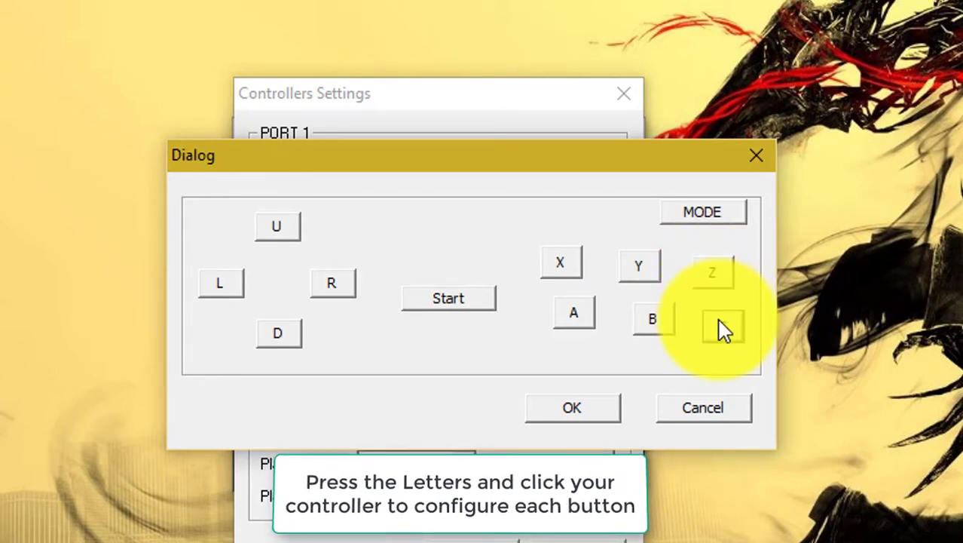
left_click(573, 407)
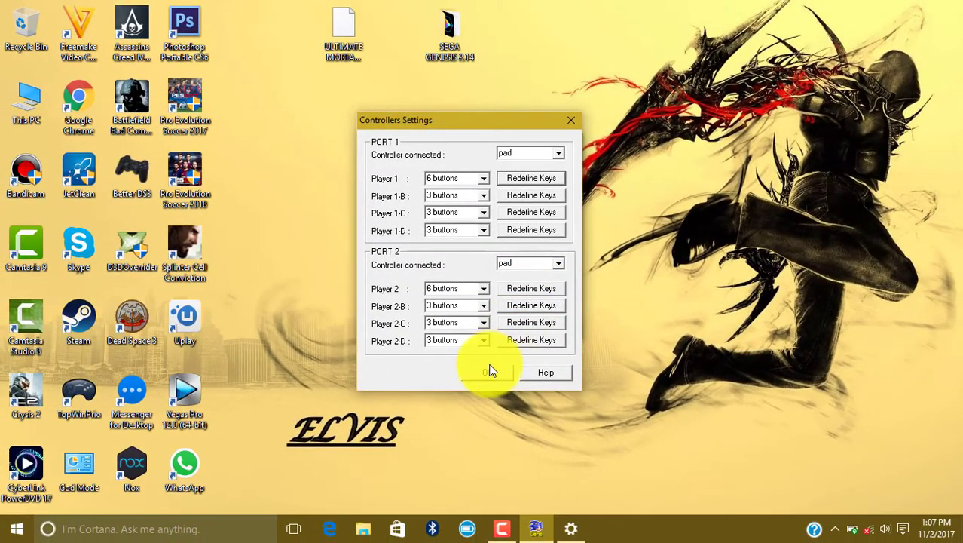
left_click(490, 370)
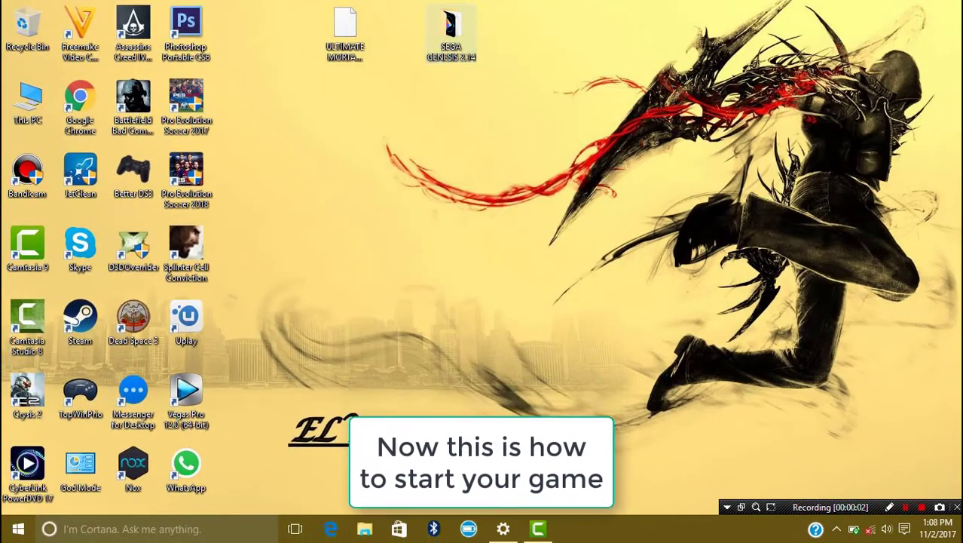
Run the gens application from the desktop's SEGA GENESIS 2.14 folder as administrator and allow it to make changes.
double_click(451, 30)
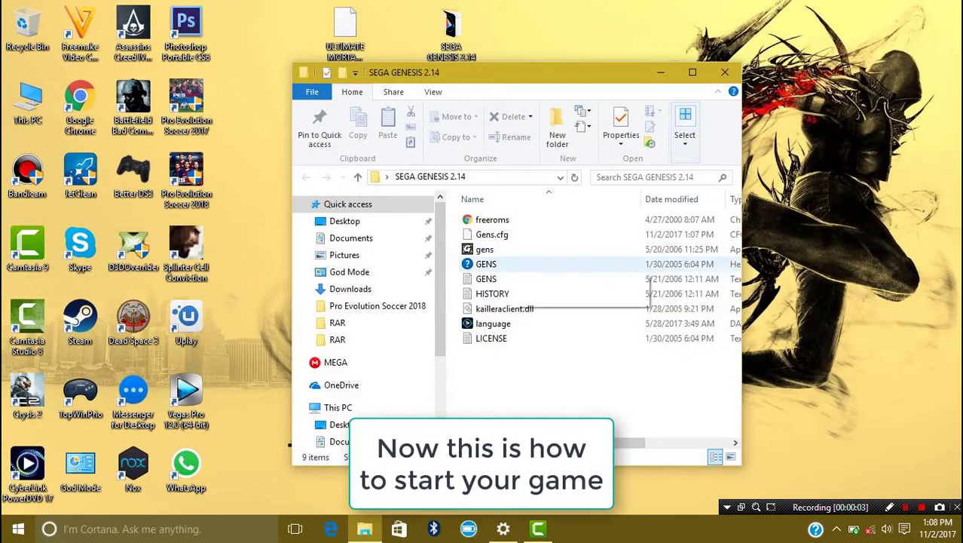
right_click(516, 249)
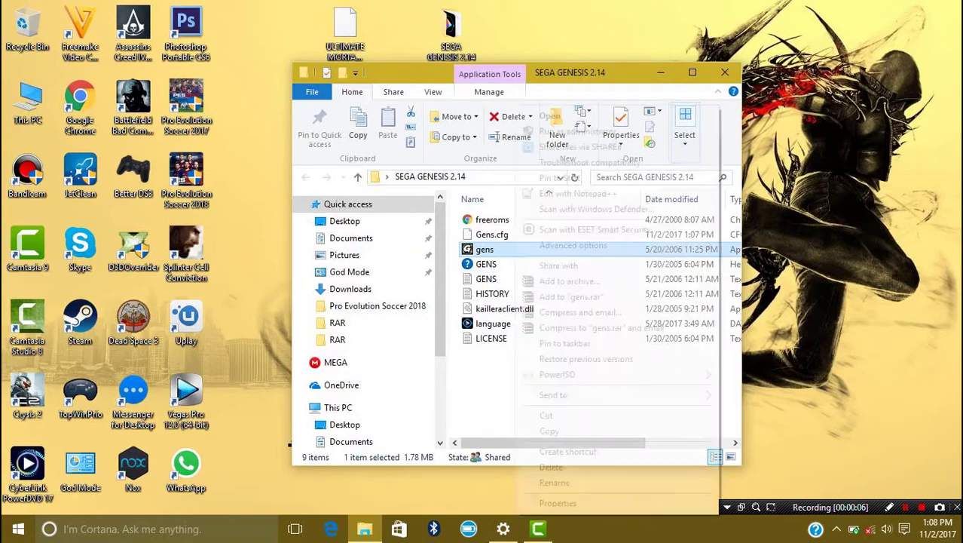
left_click(578, 131)
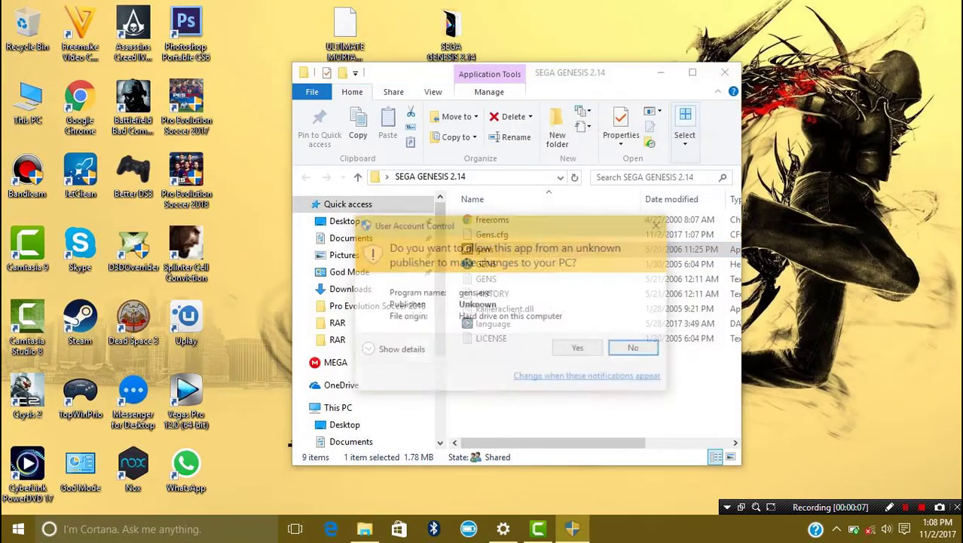
key("Return")
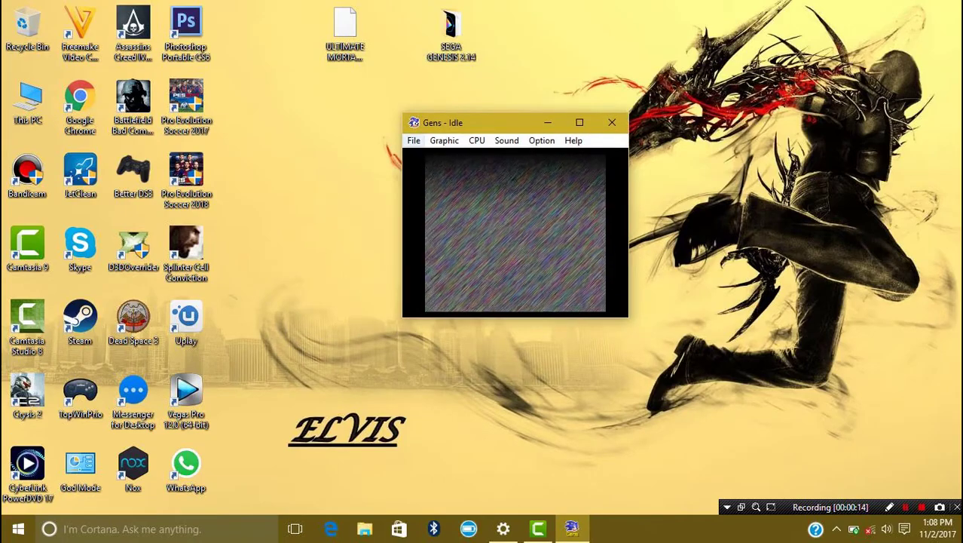
Load the ULTIMATE MORTAL KOMBAT 3.SMD ROM from the Desktop into the emulator.
key("alt+f")
key("Right")
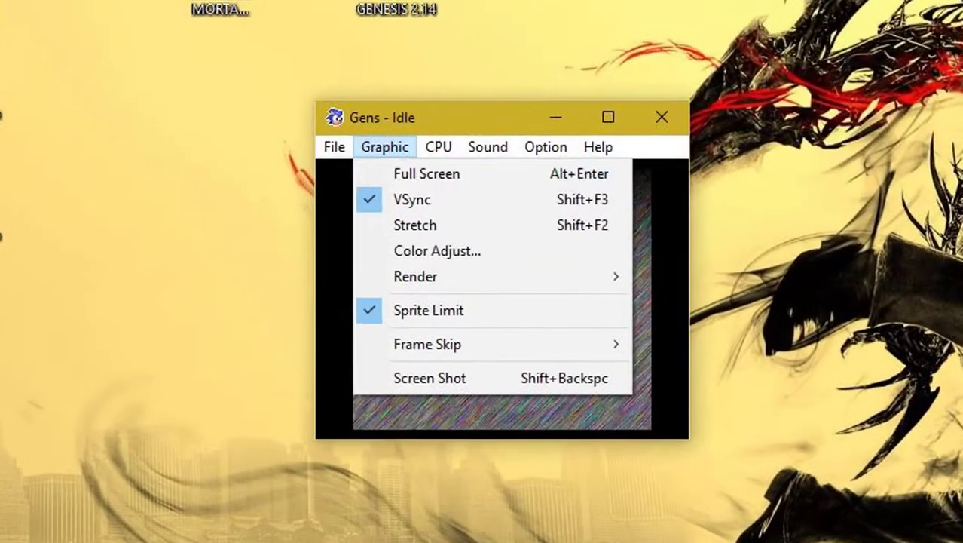
key("Left")
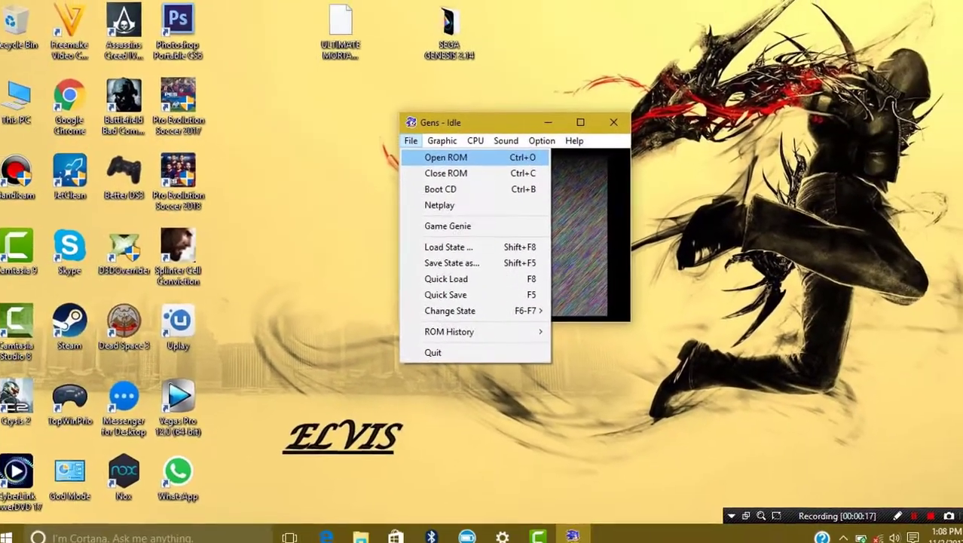
key("Escape")
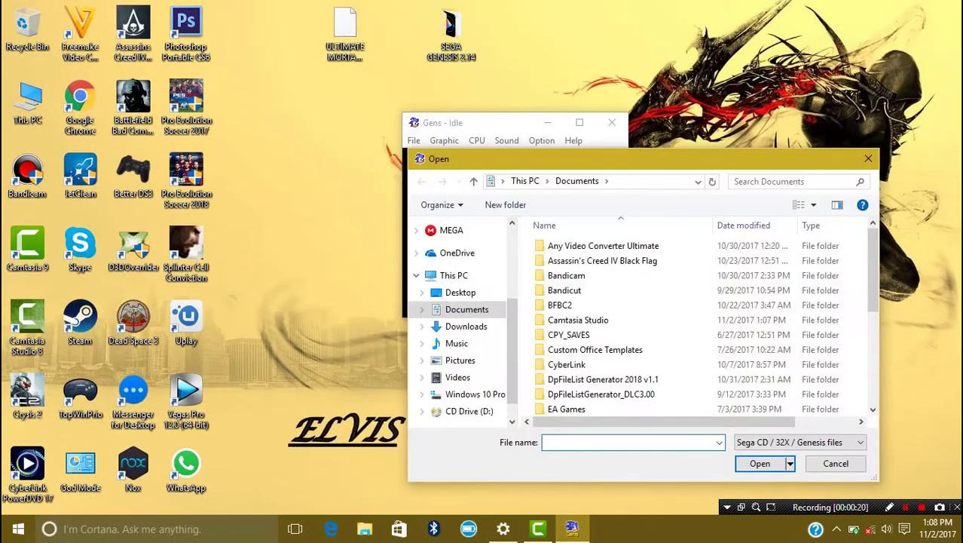
left_click(461, 292)
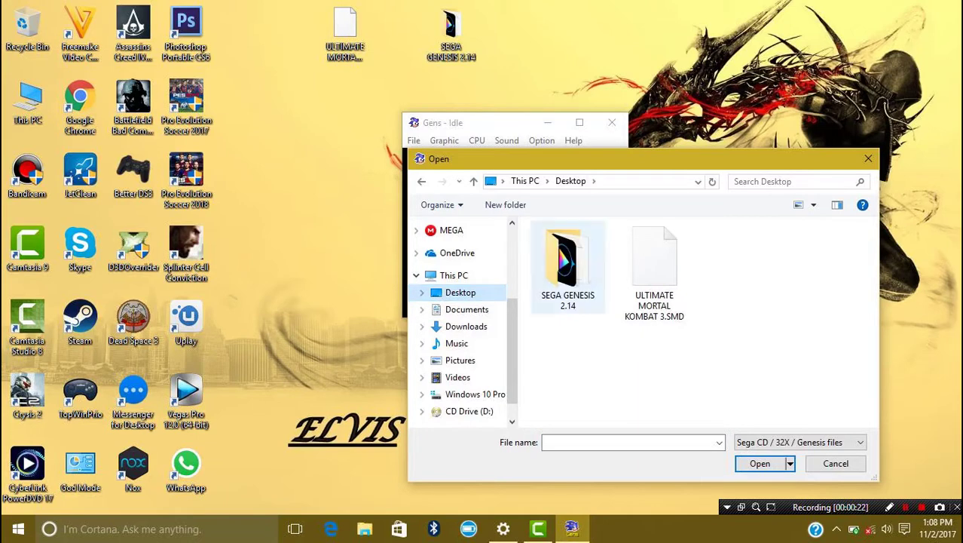
double_click(716, 263)
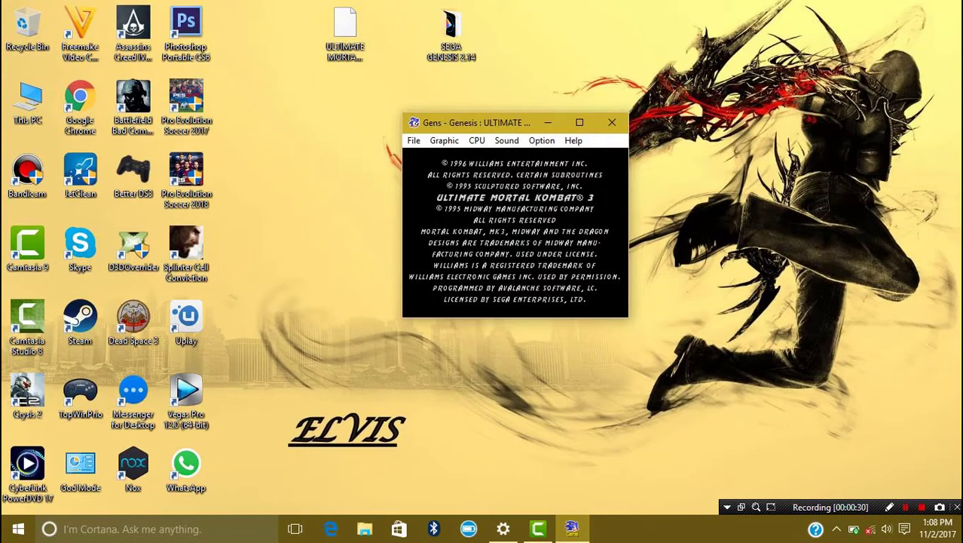
Switch the emulator to full screen and start a game in the Mortal Kombat mode.
left_click(444, 140)
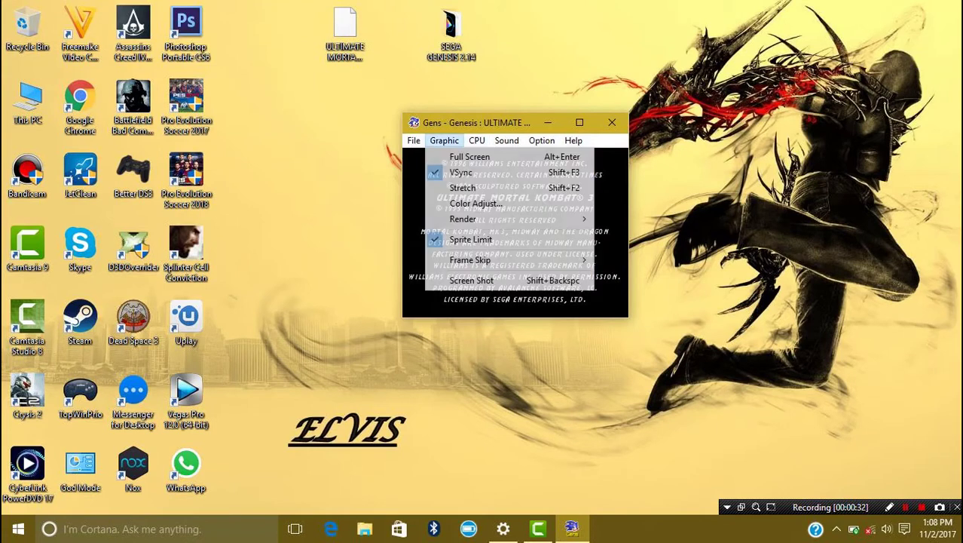
left_click(460, 153)
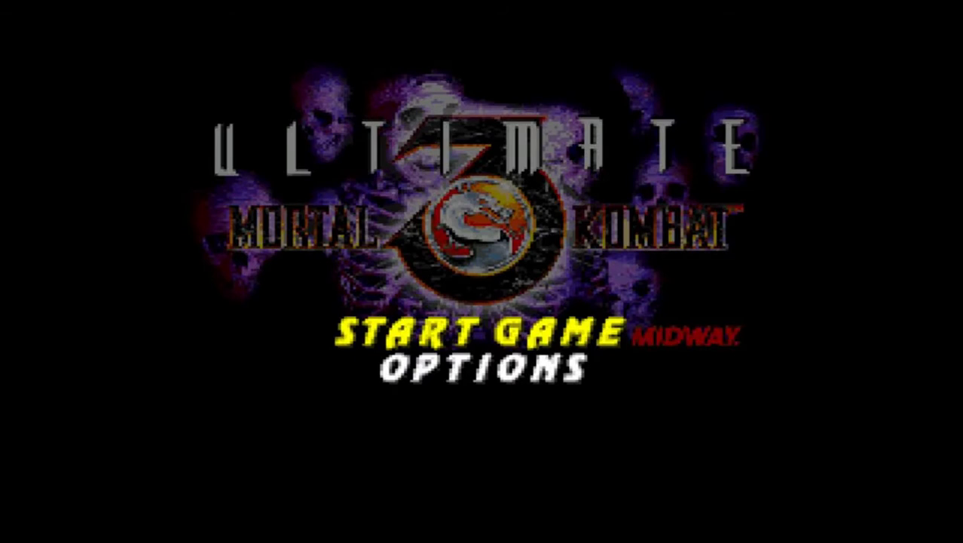
key("Return")
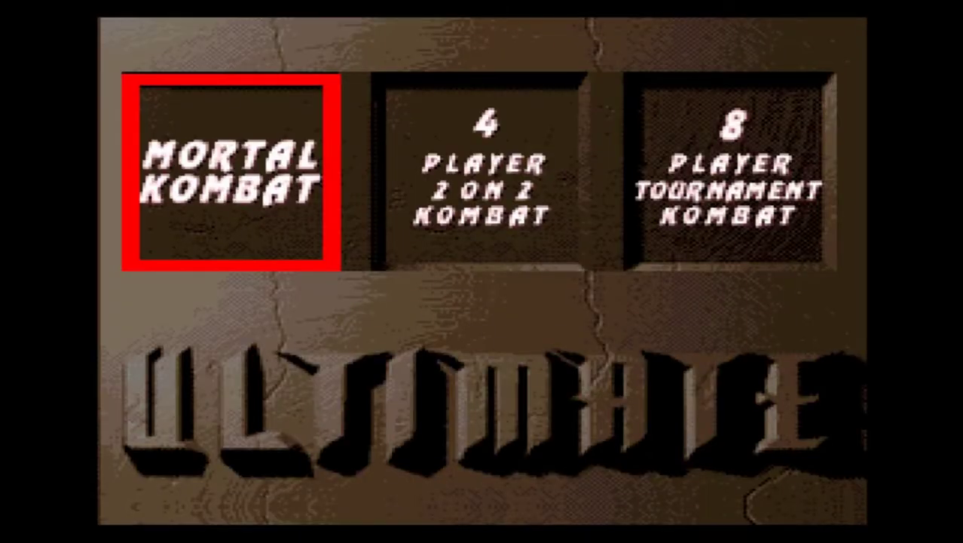
key("Return")
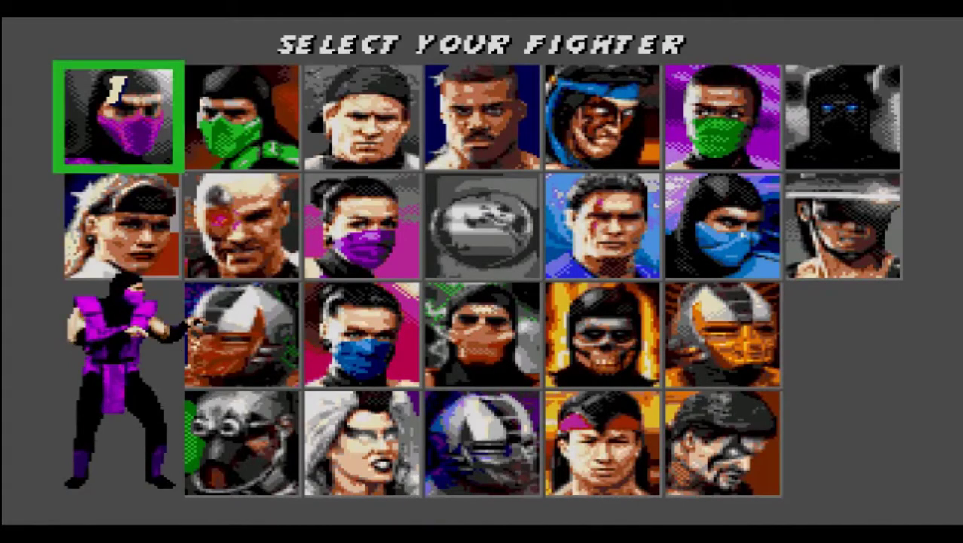
Select the fighter with the red headband in the last row of the fighter grid.
key("Right")
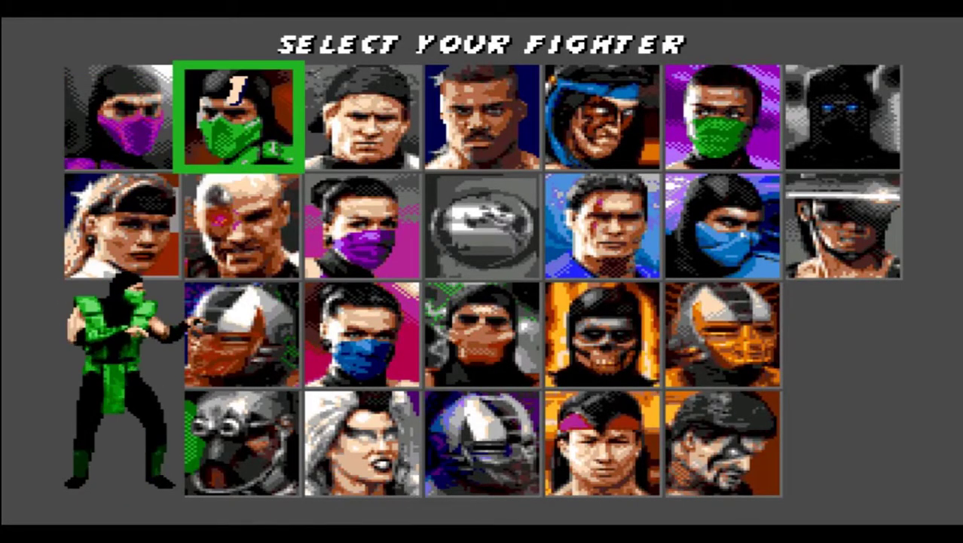
key("Right")
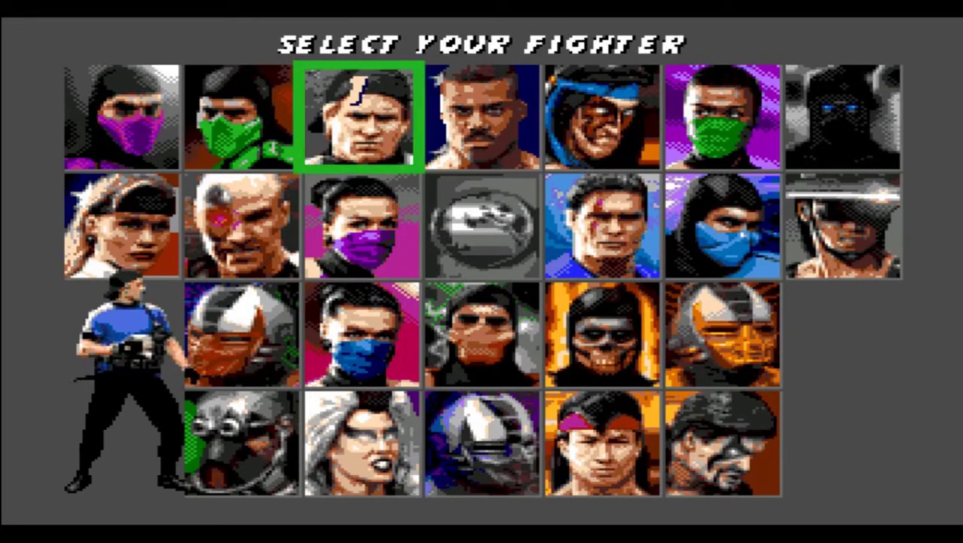
key("Right")
key("Right")
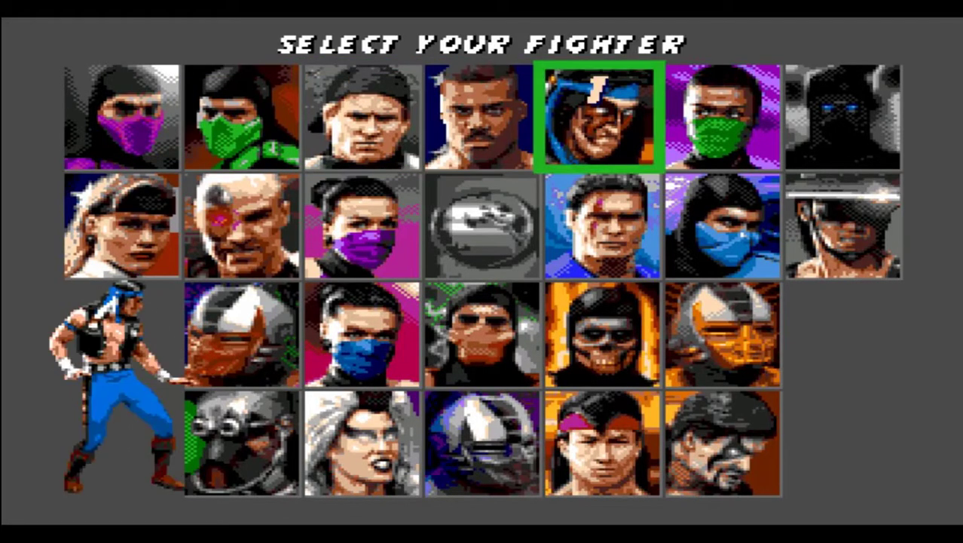
key("Down")
key("Down")
key("Right")
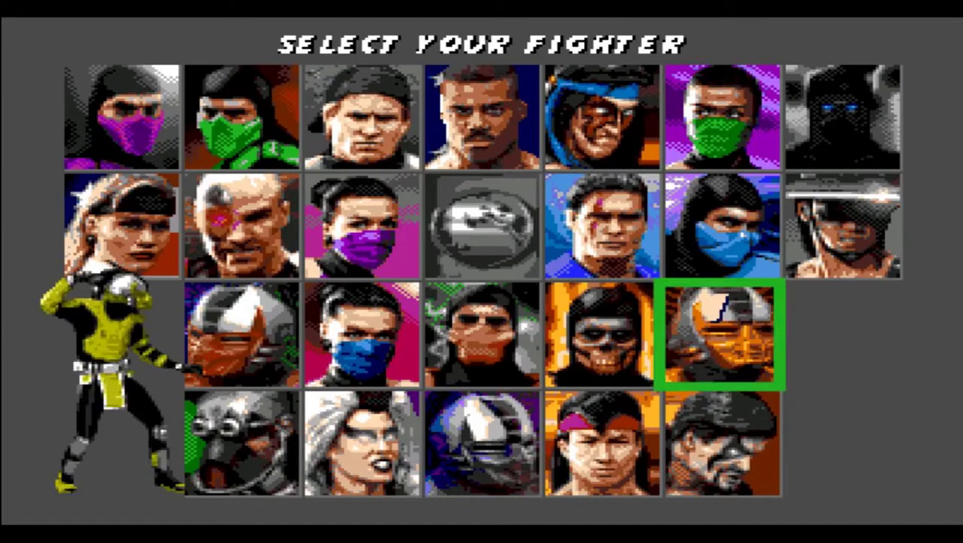
key("Down")
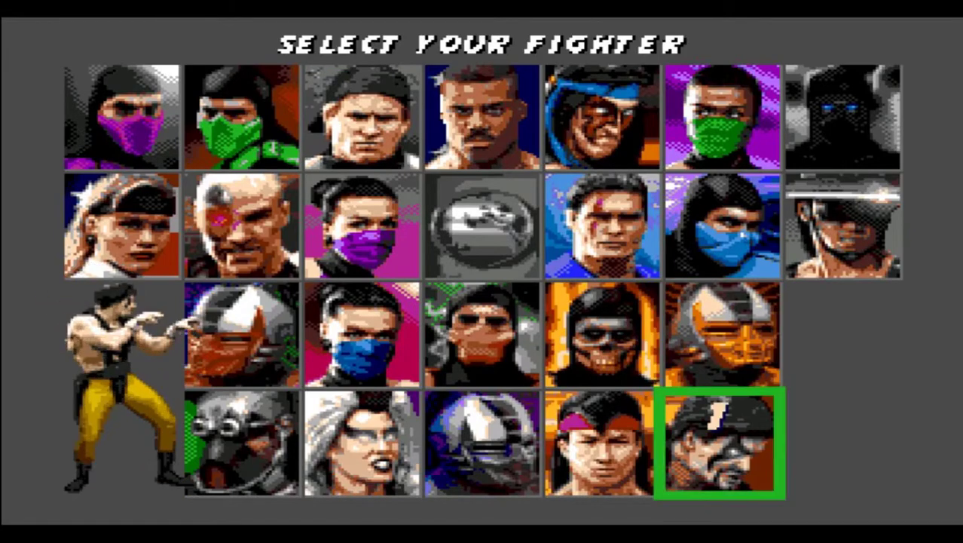
key("Left")
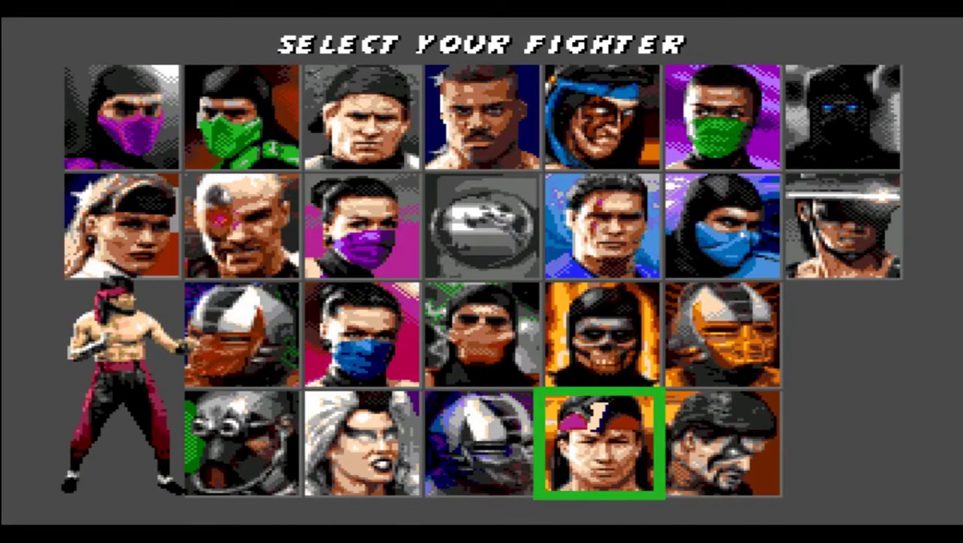
key("Return")
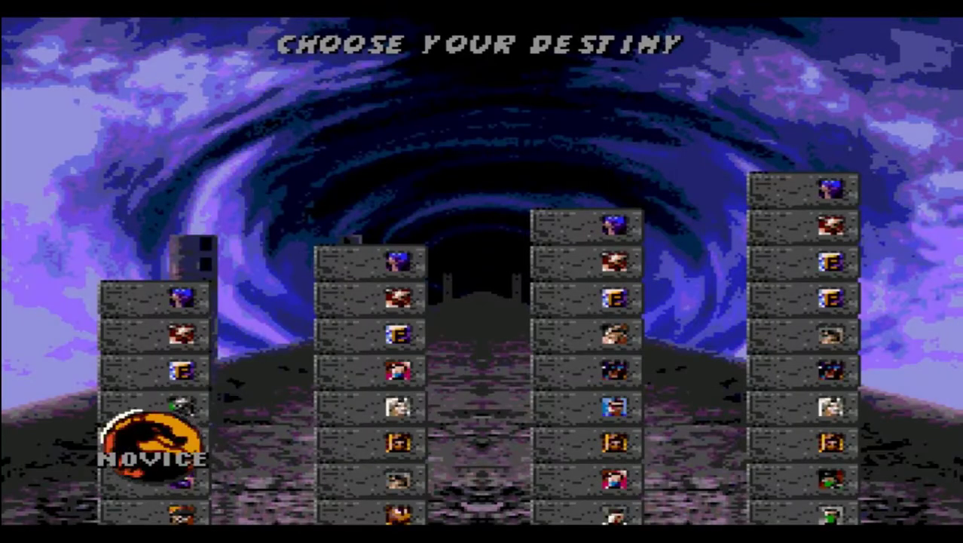
Choose the fourth and tallest opponent tower as the destiny.
key("Right")
key("Right")
key("Right")
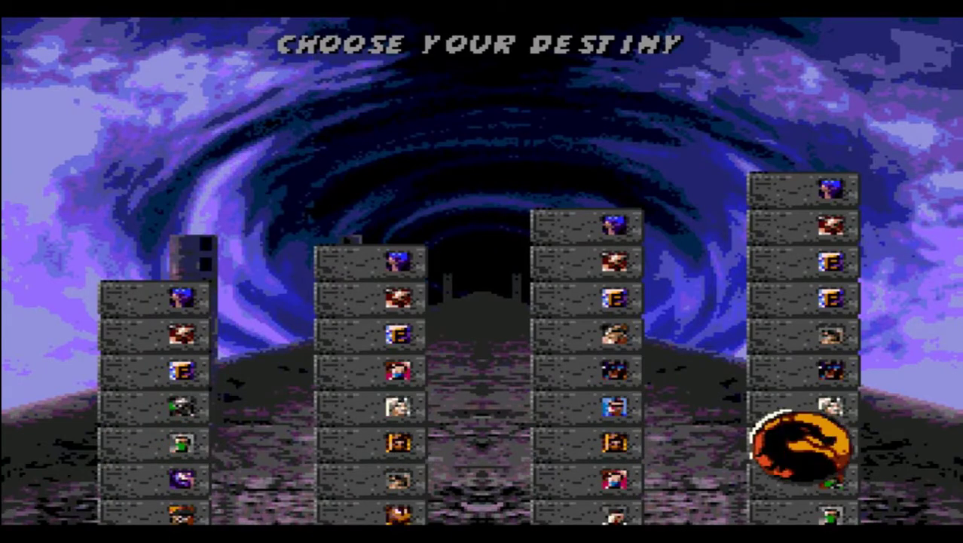
key("Return")
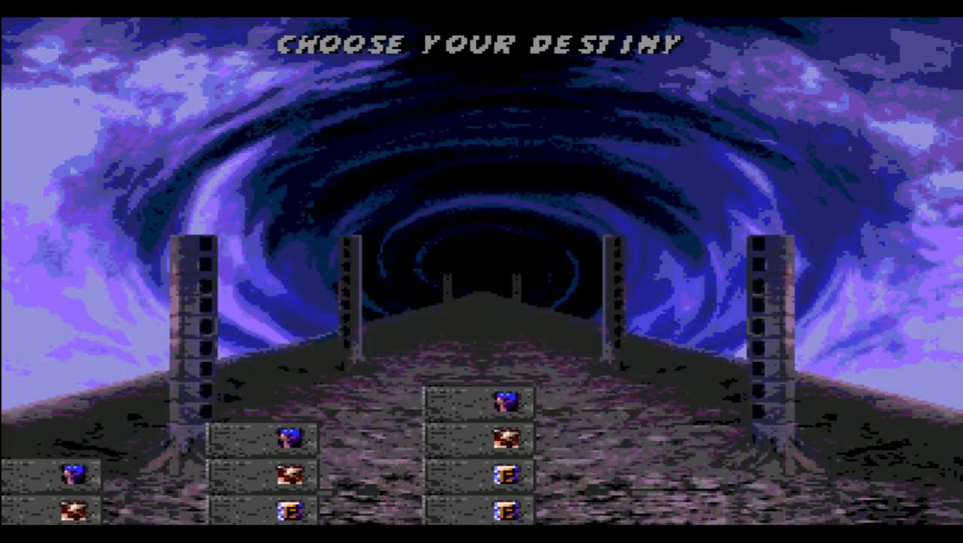